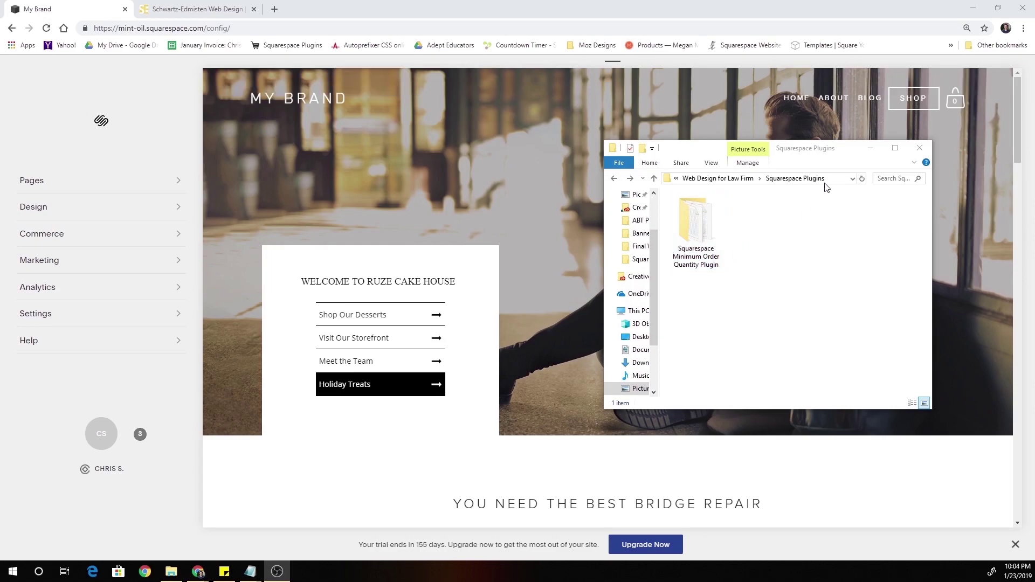
Step: Open the Squarespace Minimum Order Quantity Plugin folder in File Explorer
drag(826, 150, 792, 145)
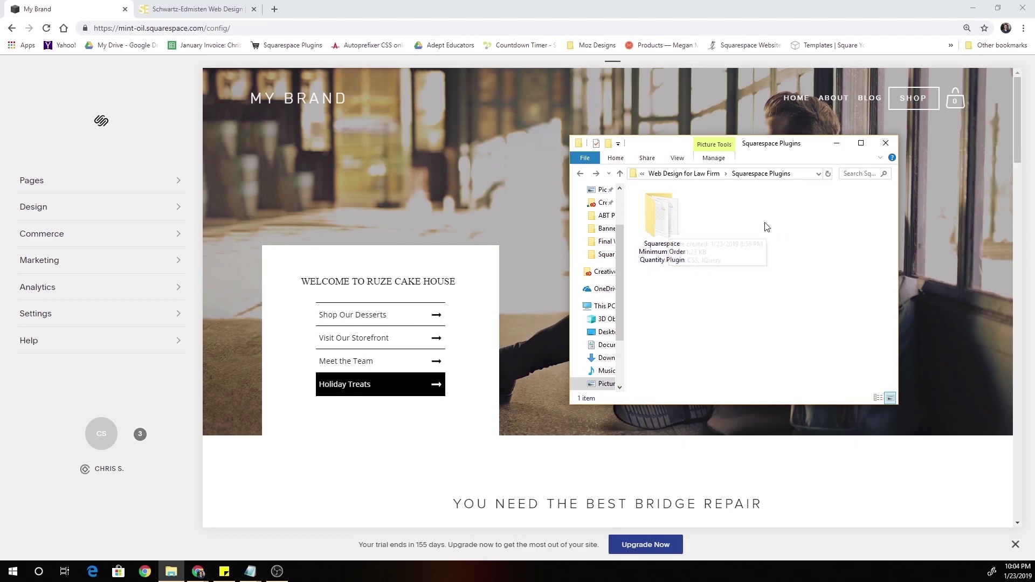
click(671, 231)
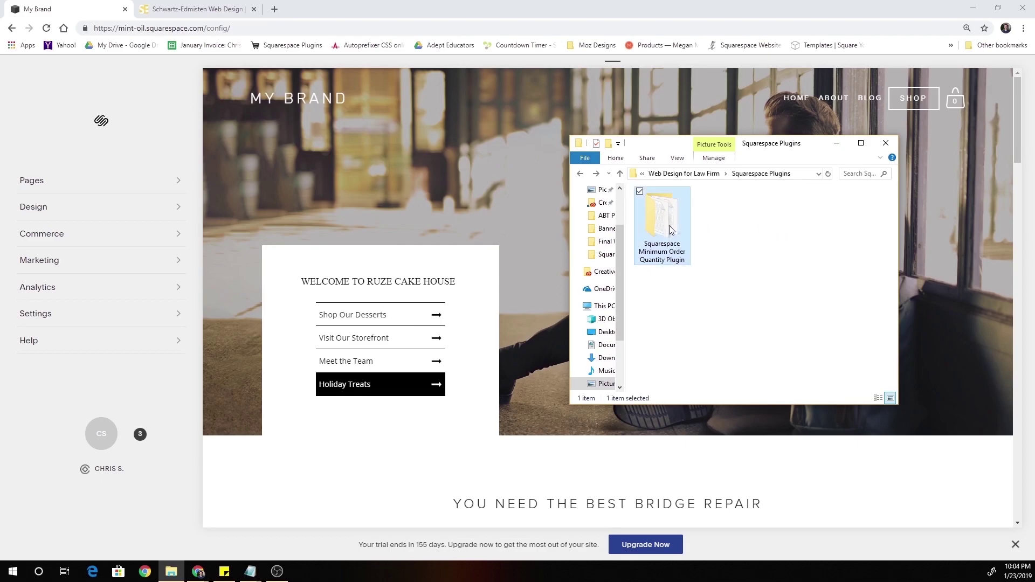
double_click(672, 230)
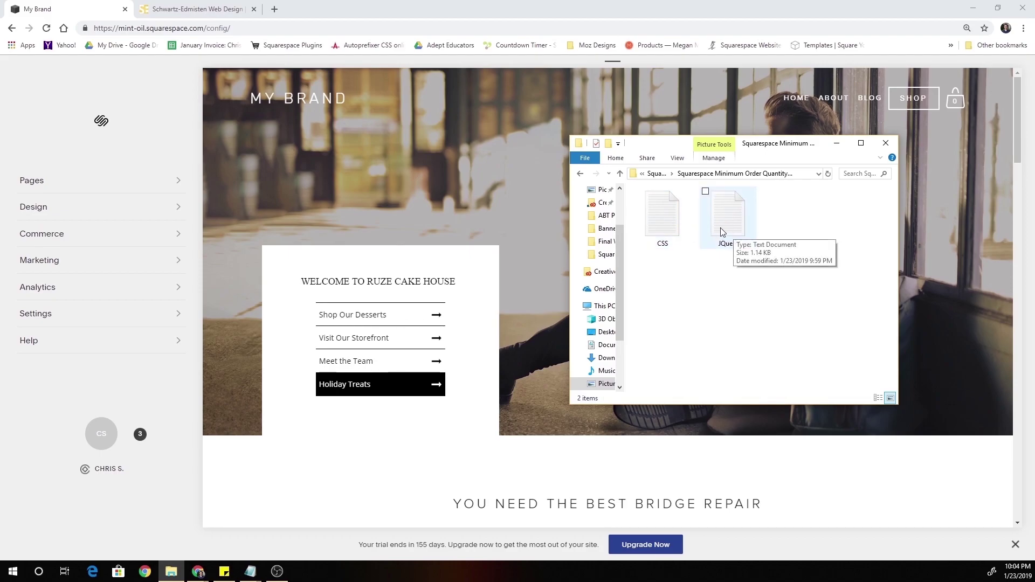
Step: Open the plugin's CSS file in Notepad and select all of its code
click(672, 227)
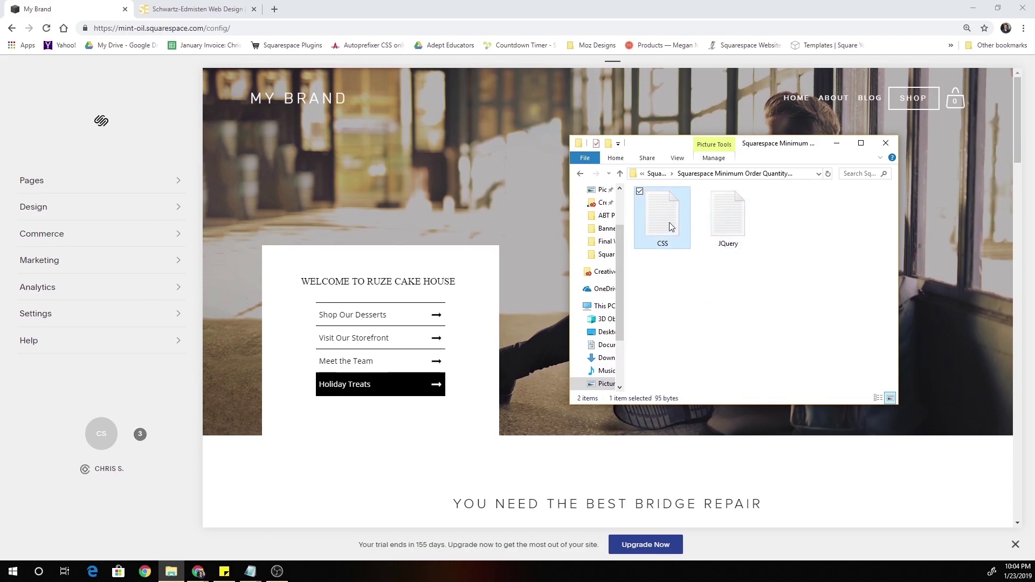
double_click(671, 227)
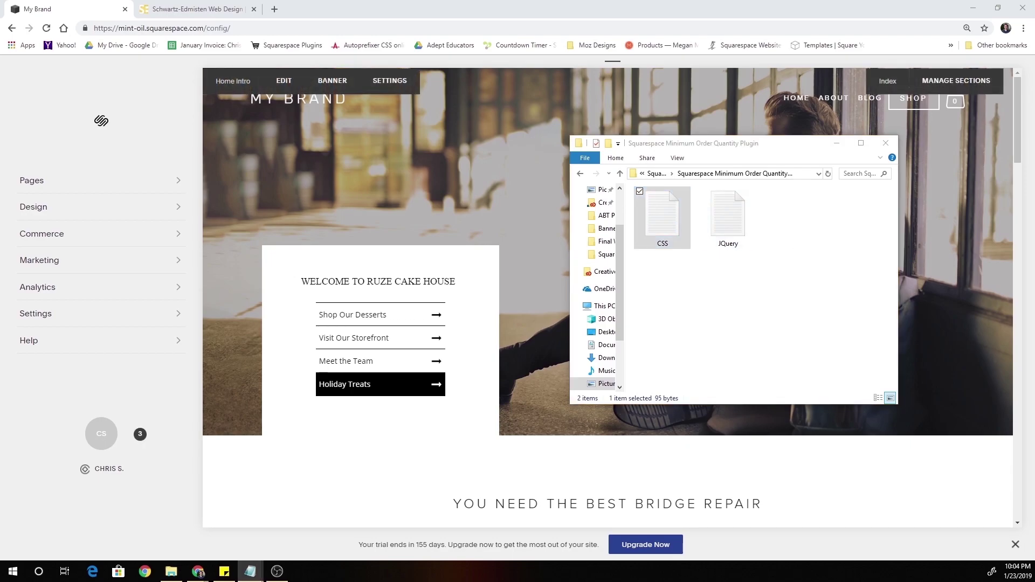
drag(970, 174, 658, 173)
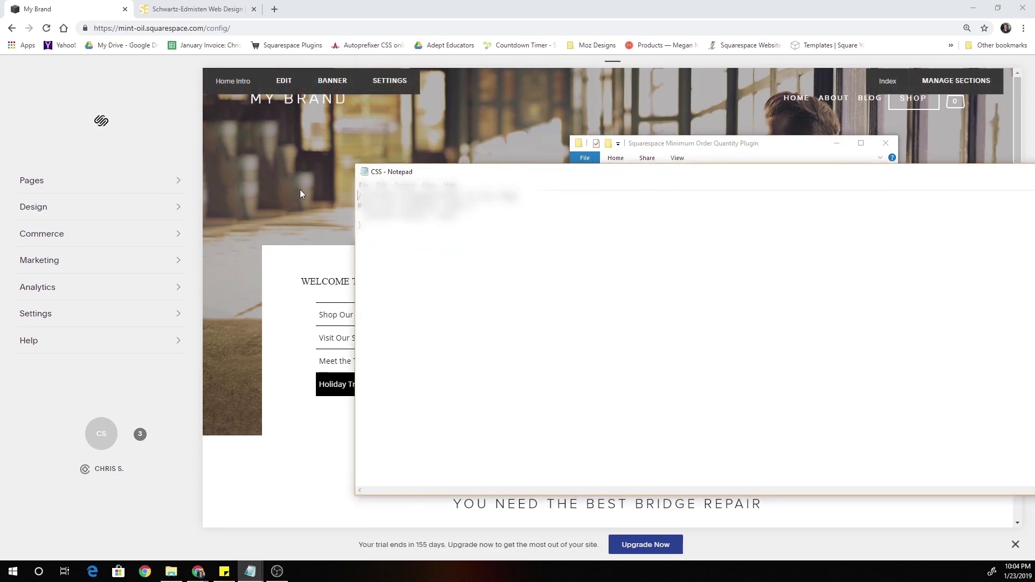
key(ctrl+a)
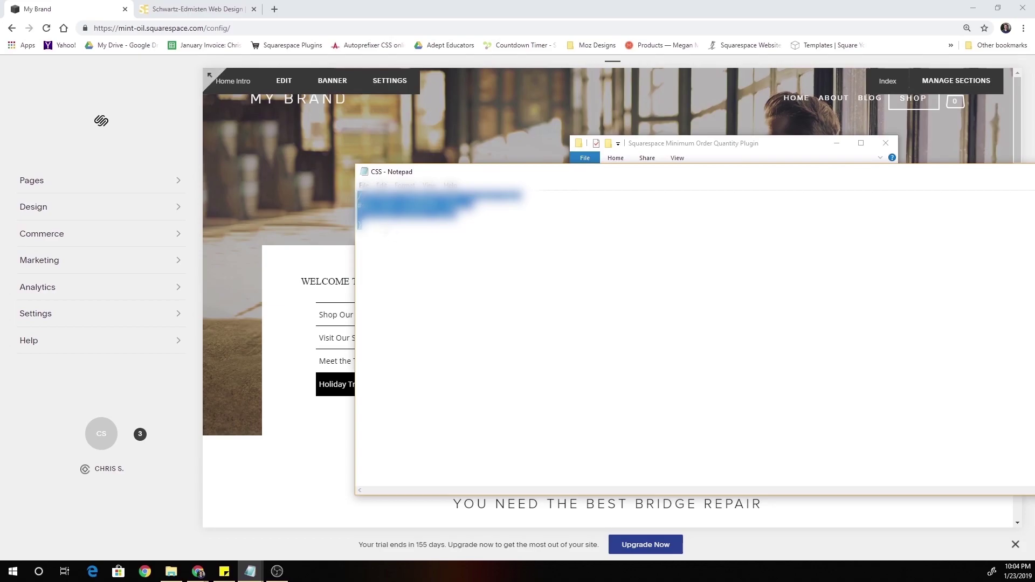
click(58, 208)
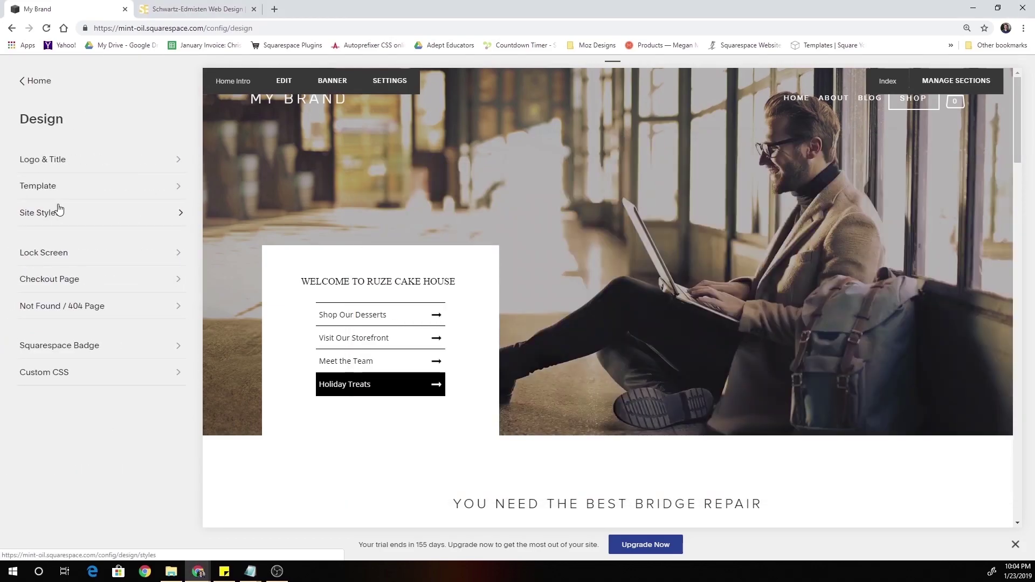
Step: Paste the 'Disable Changing Order on Cart Page' rule at the top of Custom CSS and save
click(70, 371)
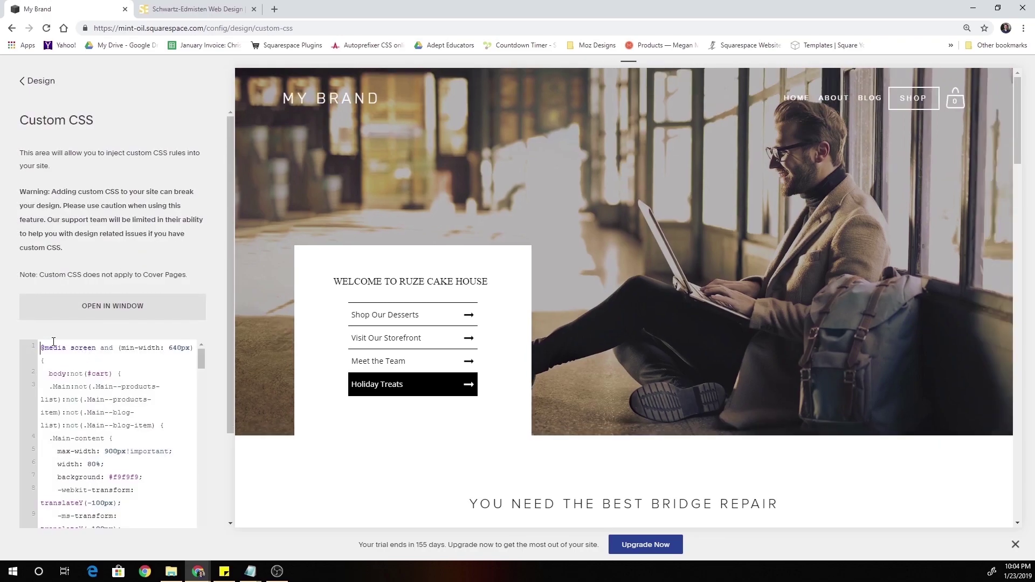
key(Return)
key(Return)
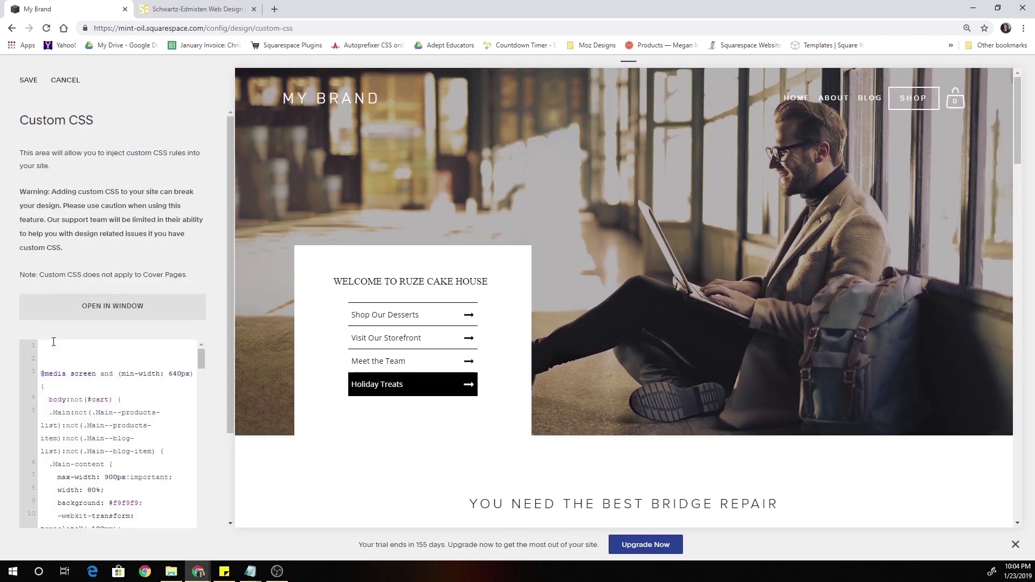
text(//Disable Changing Order on Cart Page #sqs-cart-container input {   pointer-events: none; })
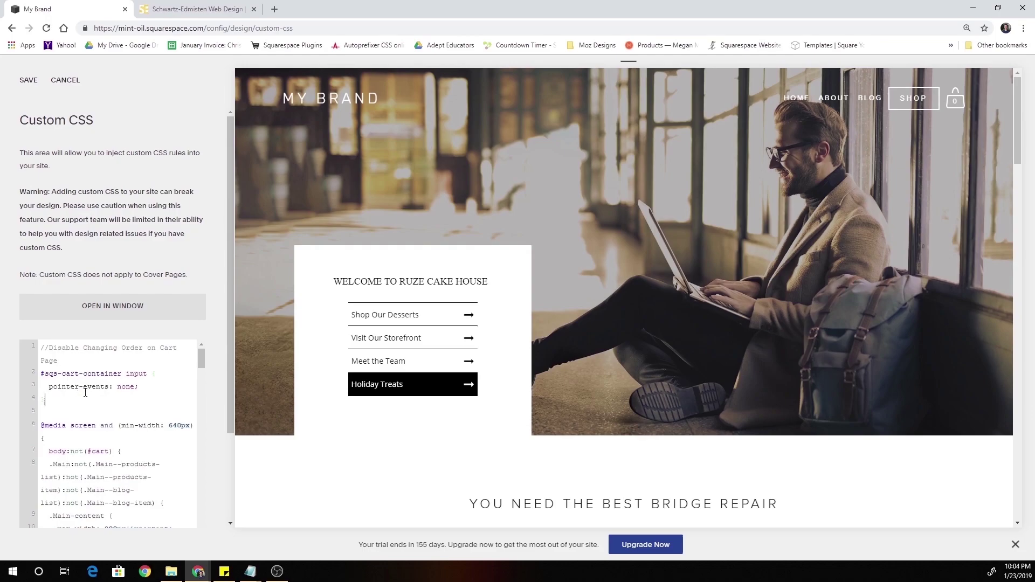
click(24, 81)
click(25, 82)
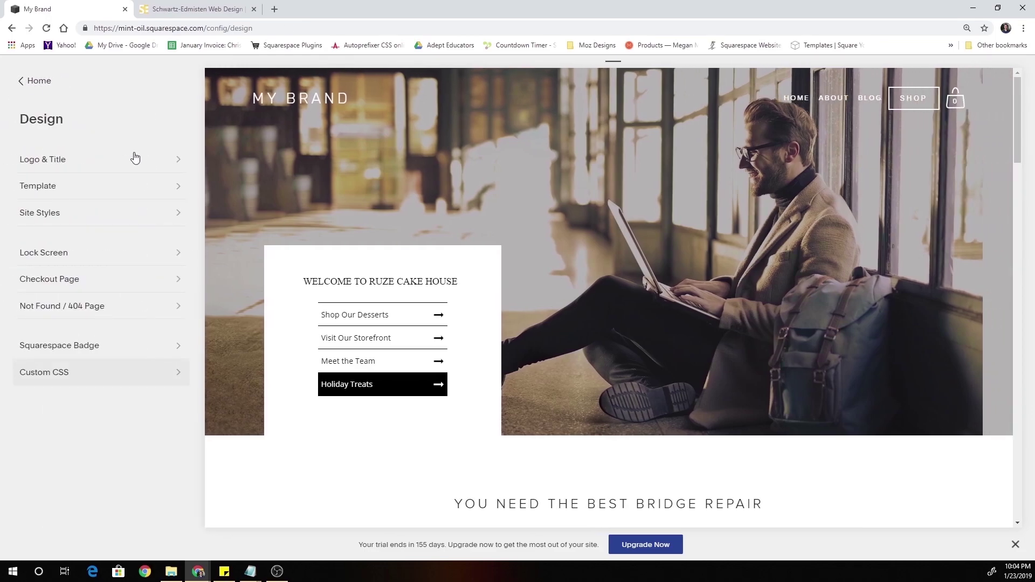
Step: Close the CSS file, then open the plugin's JQuery file, select all its code and close it
key(alt+Tab)
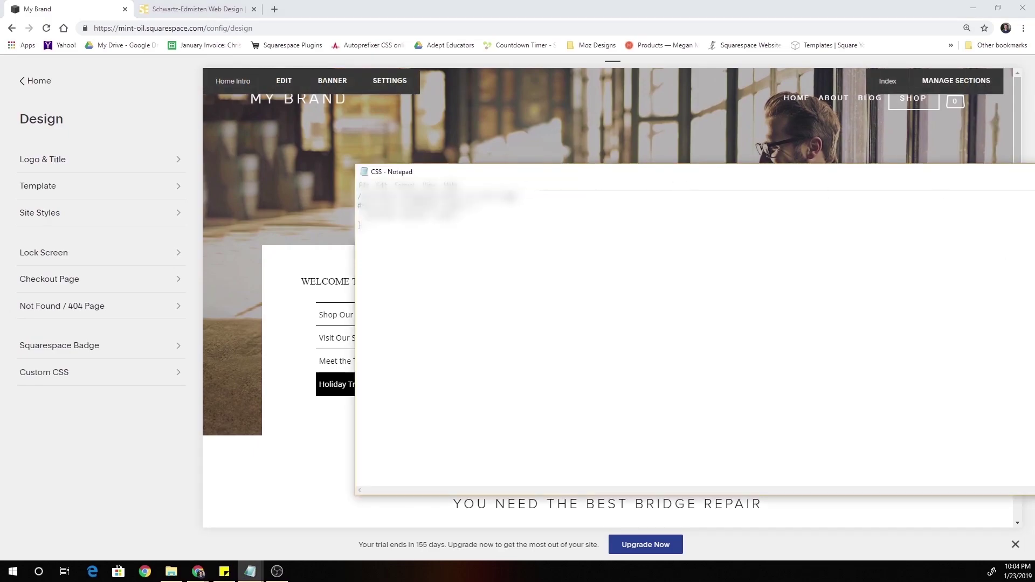
key(alt+Tab)
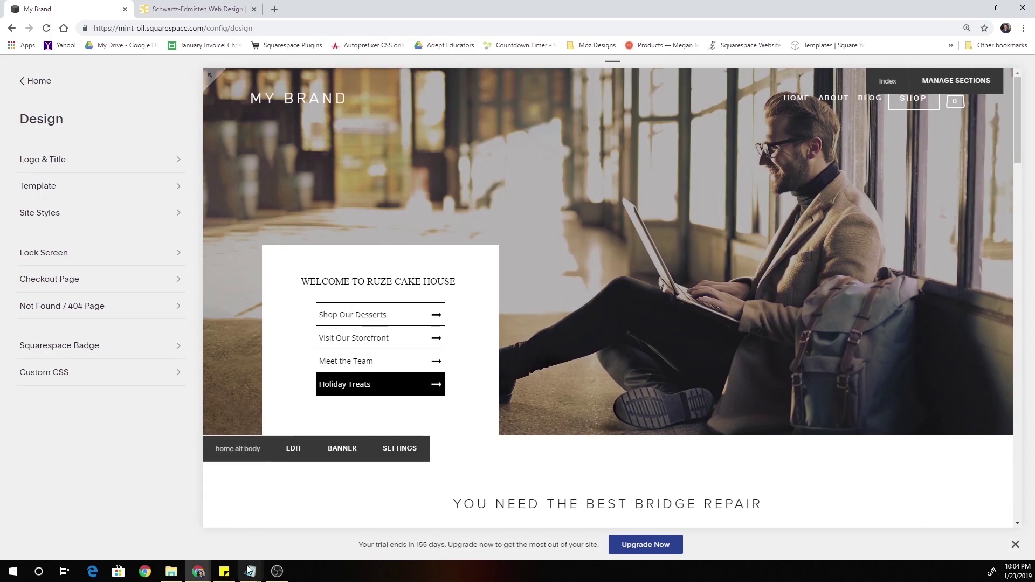
click(171, 571)
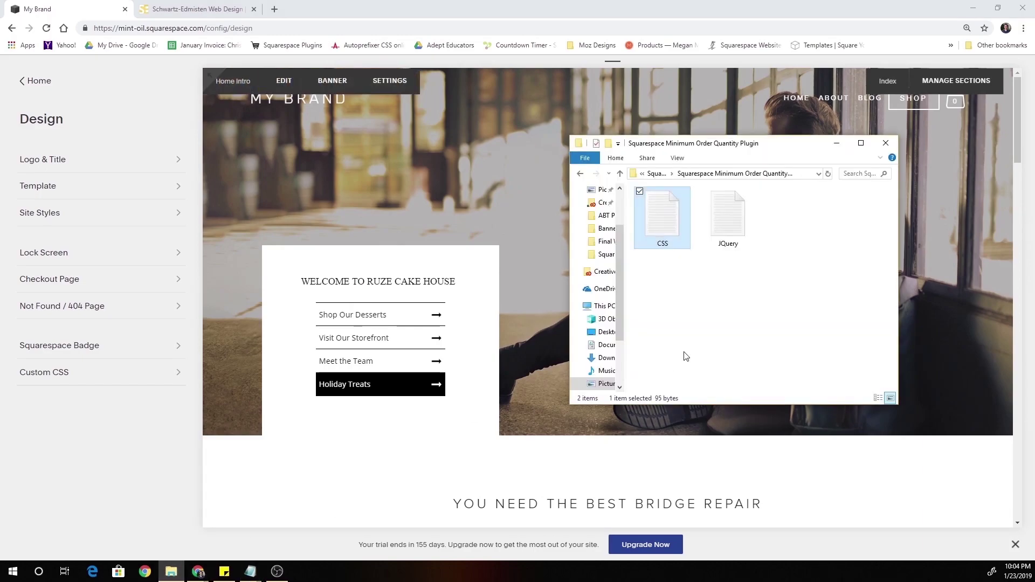
double_click(728, 216)
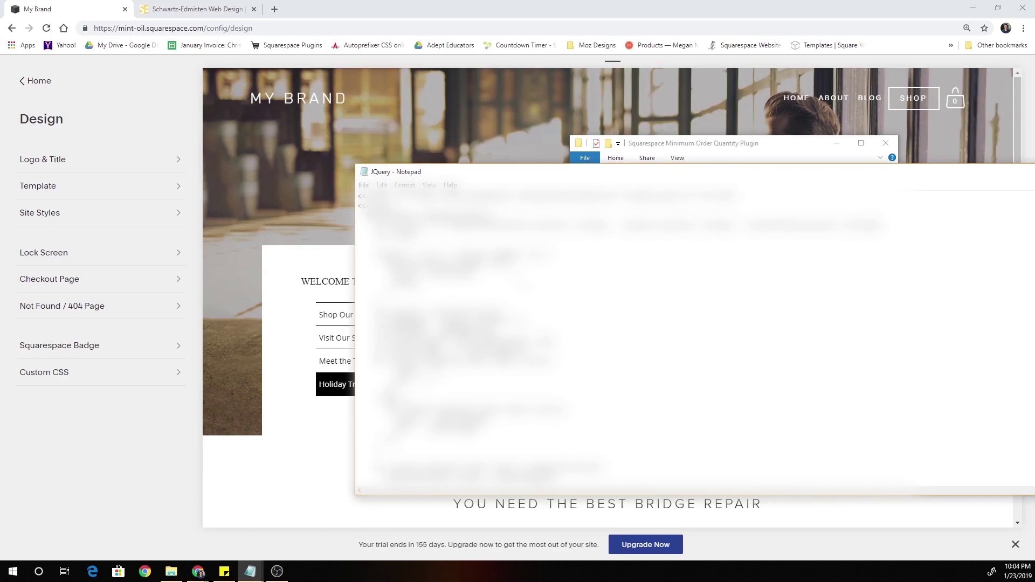
key(ctrl+a)
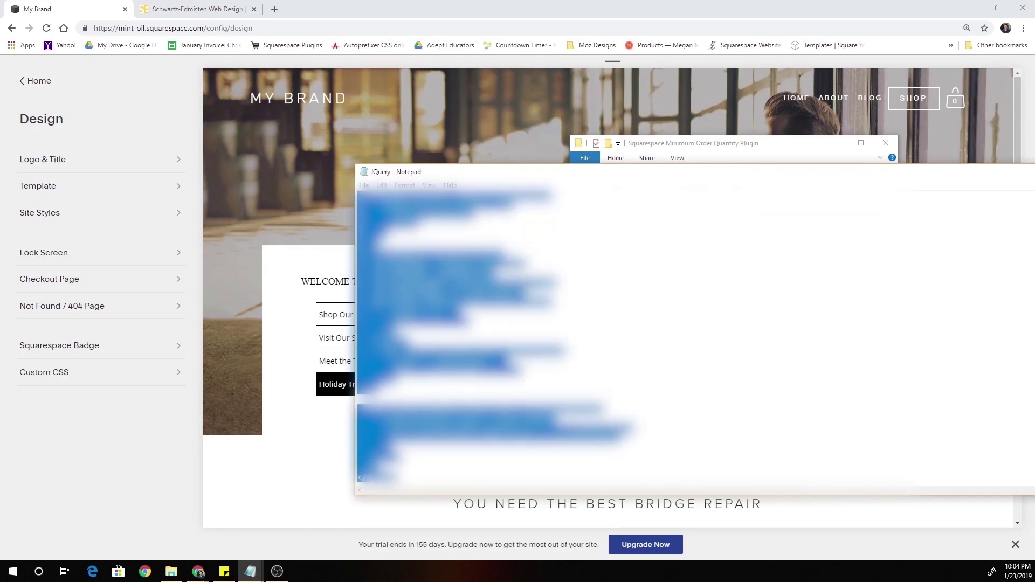
scroll(593, 329, up, 2)
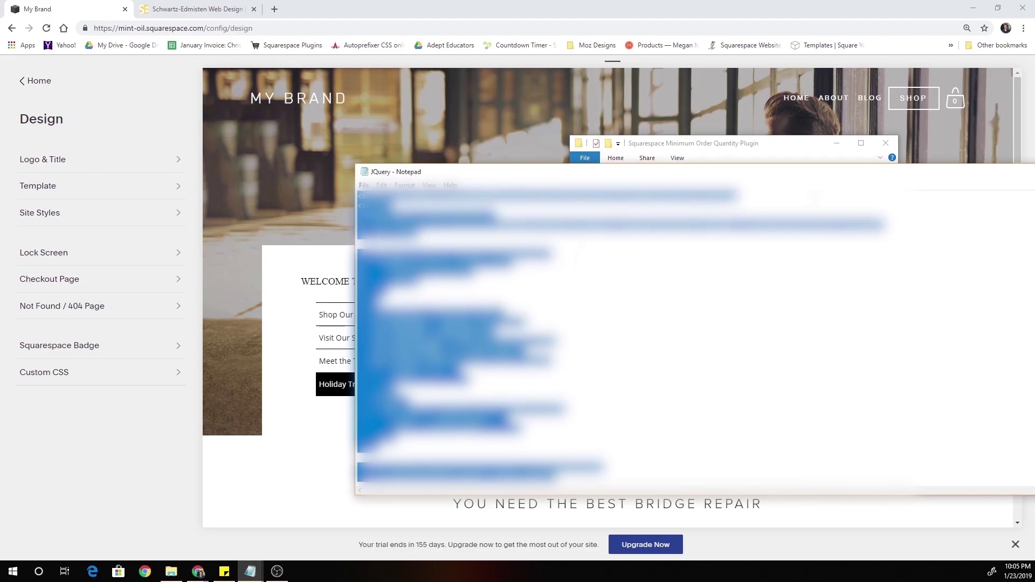
key(alt+F4)
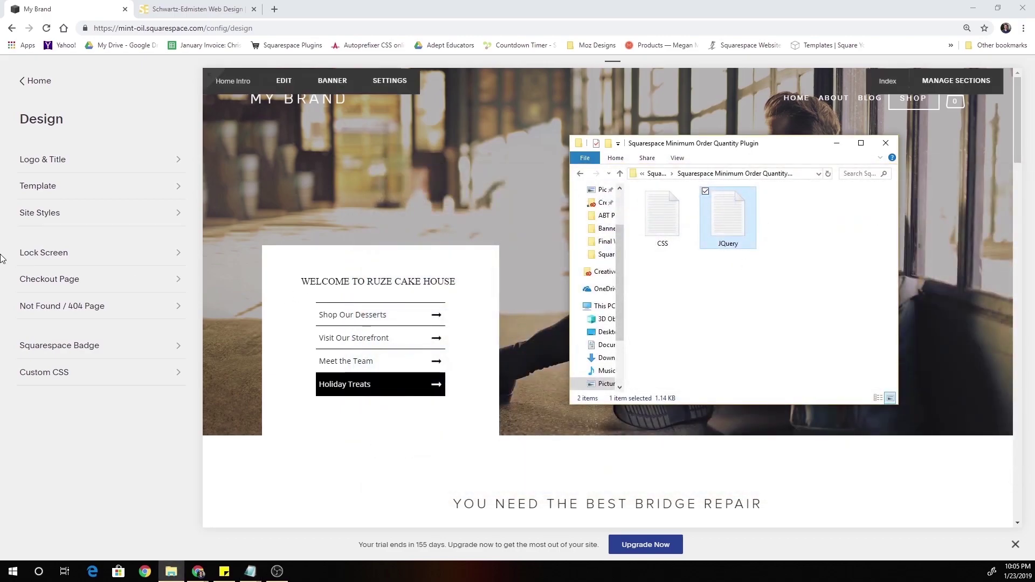
Step: Paste the plugin's JQuery code into the Settings > Advanced > Code Injection Footer box and save
click(32, 85)
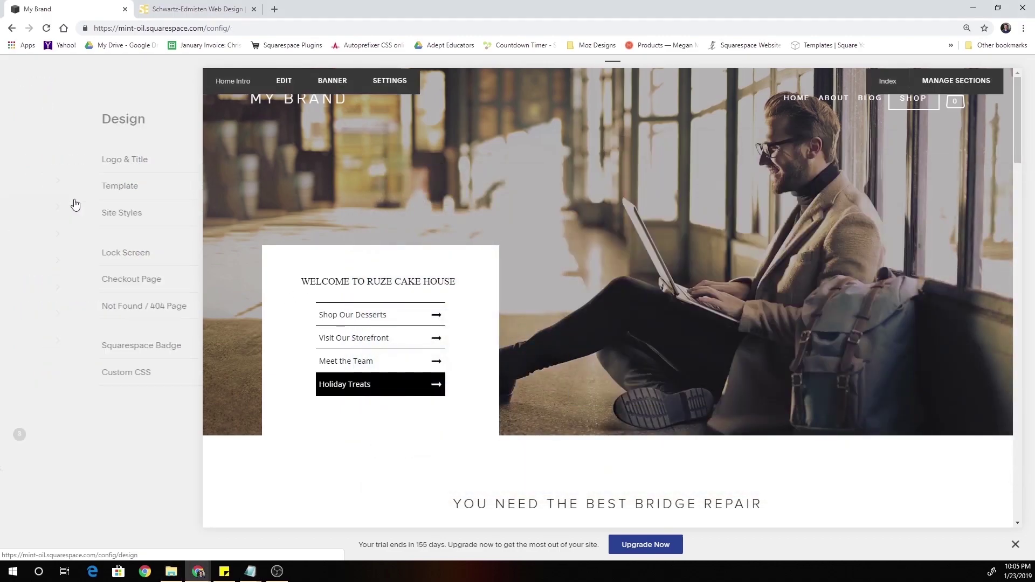
click(54, 315)
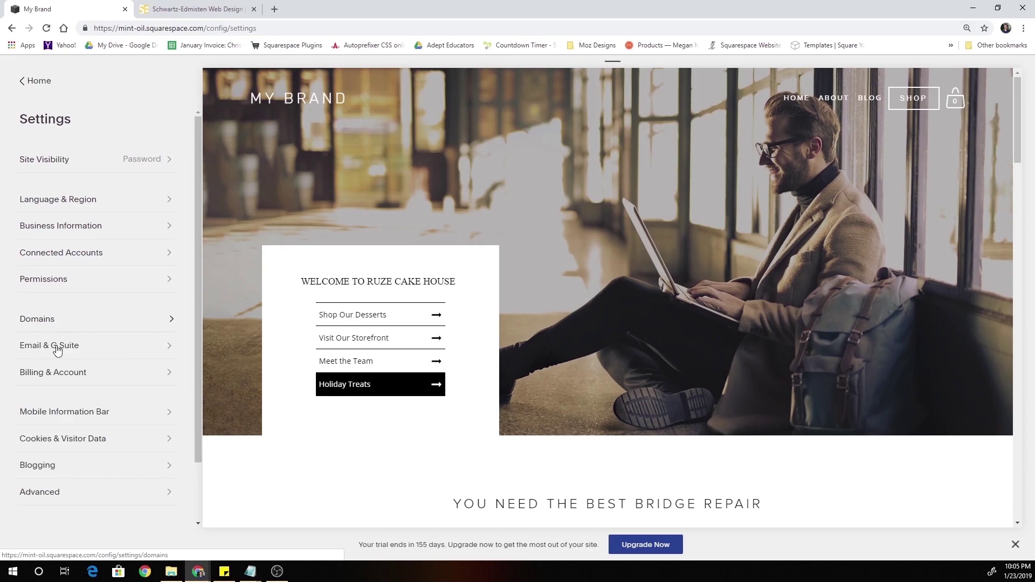
click(59, 490)
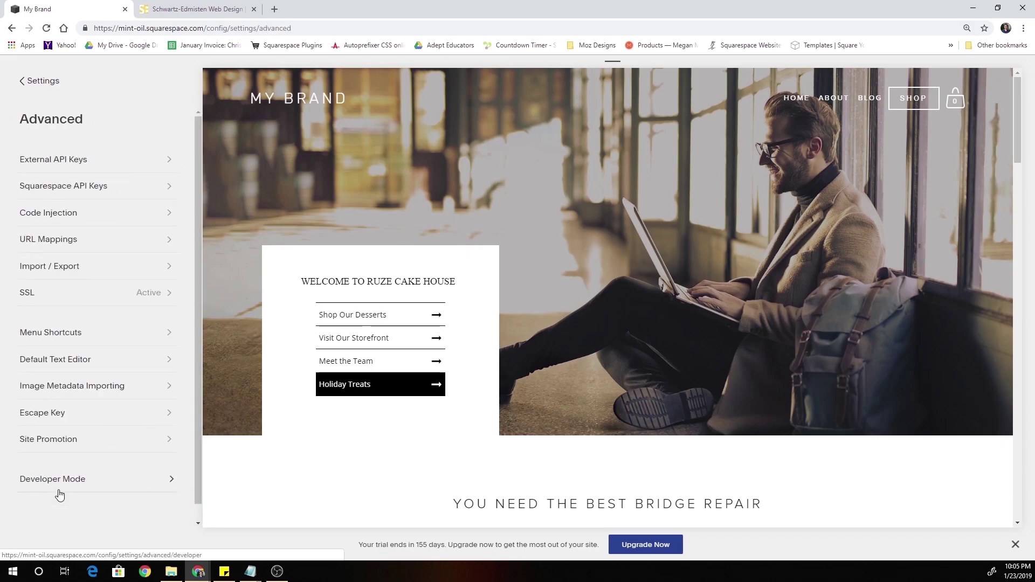
click(48, 214)
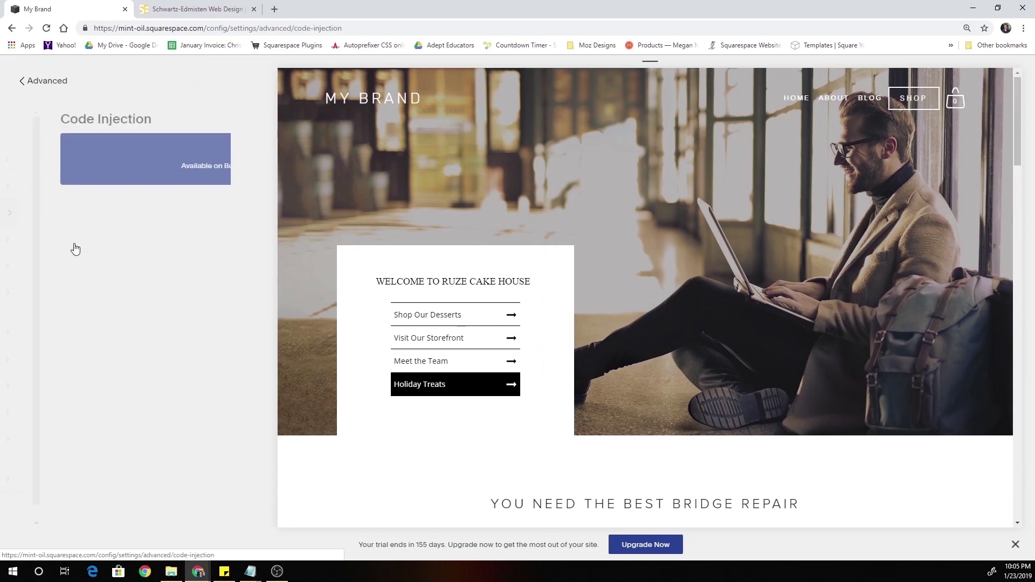
scroll(102, 423, down, 2)
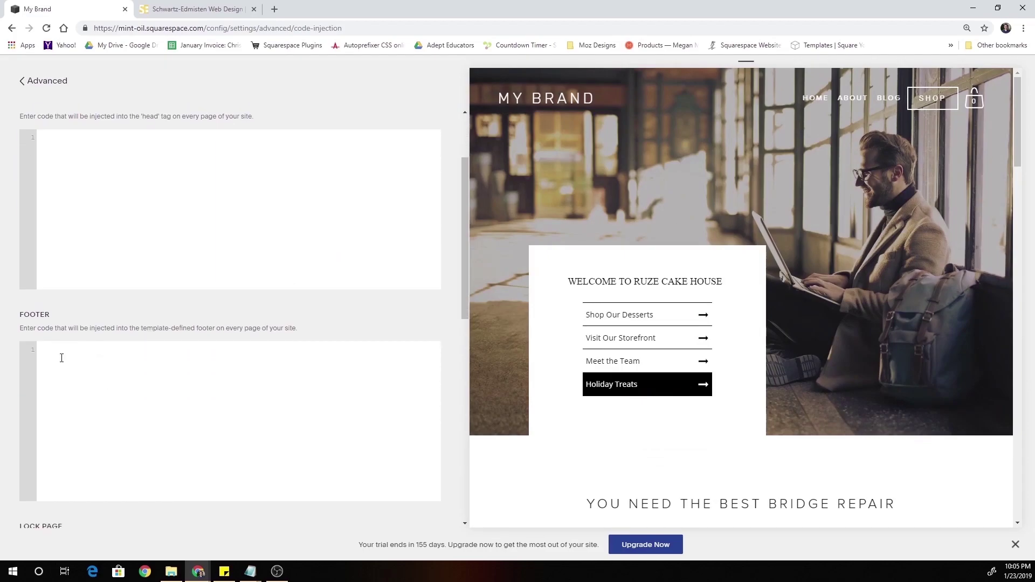
click(68, 353)
key(ctrl+v)
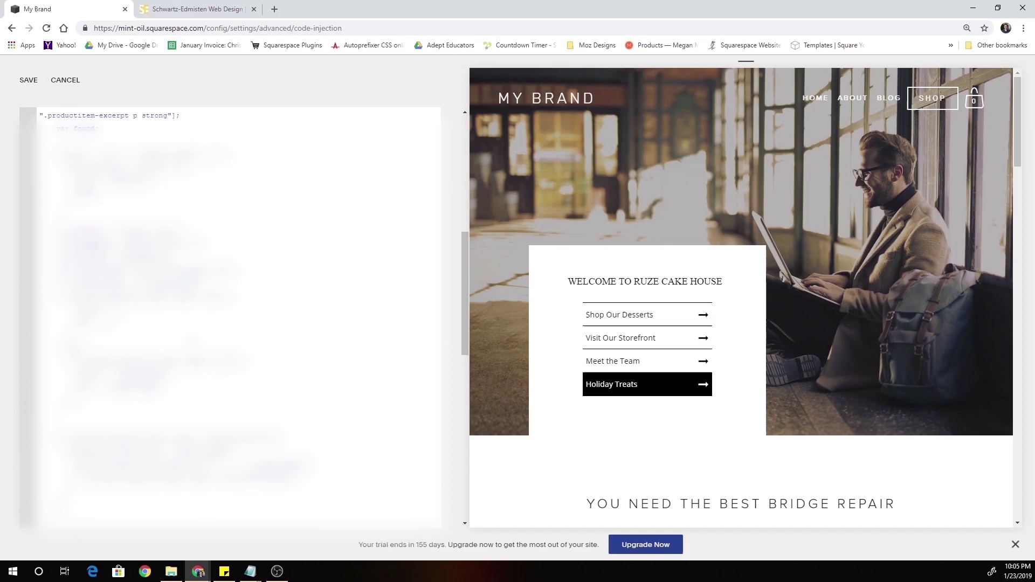
scroll(166, 317, up, 1)
click(28, 80)
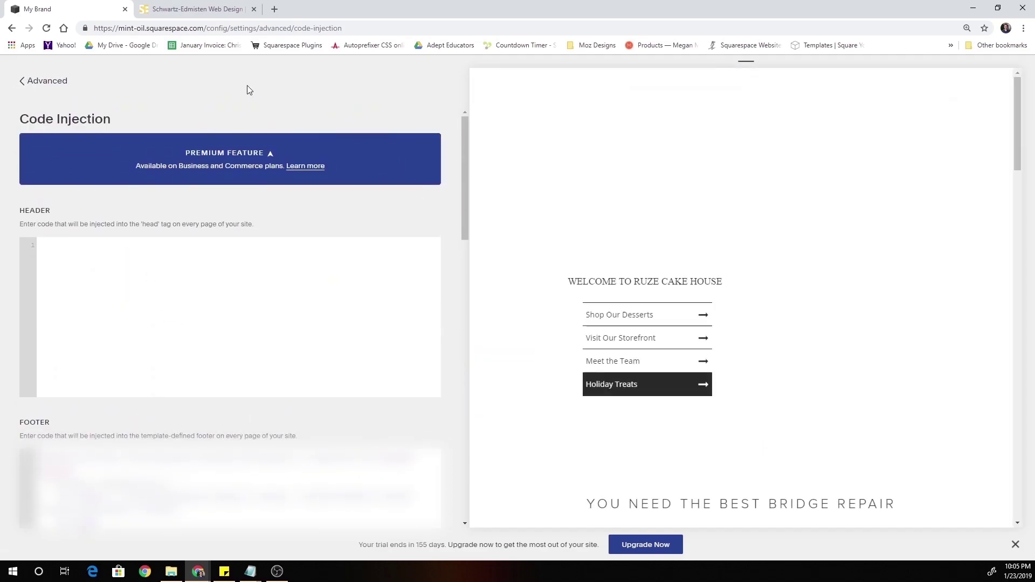
Step: Go to the Shop page and open the Test 2 product ($10.00)
mouse_move(902, 146)
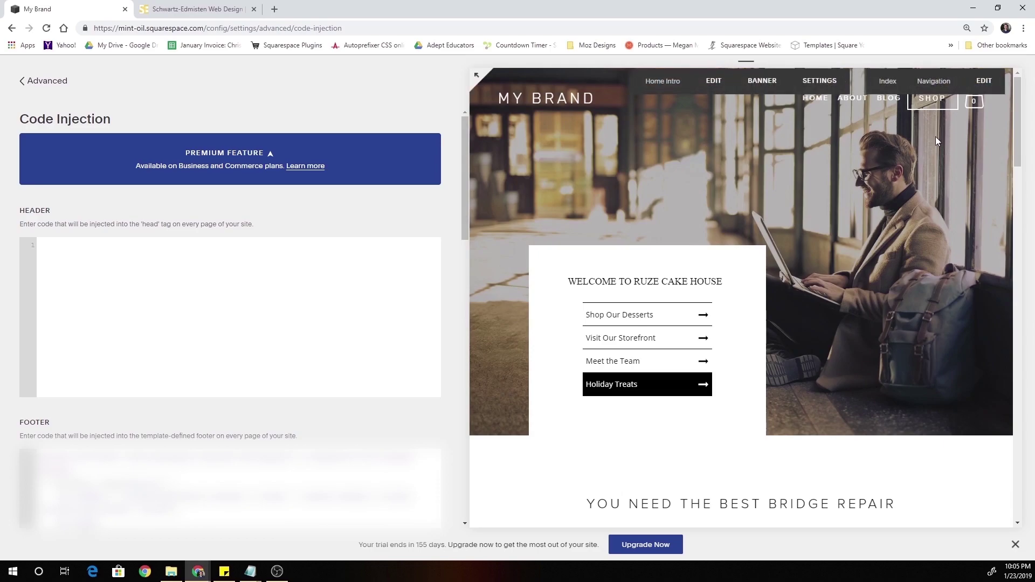
click(944, 106)
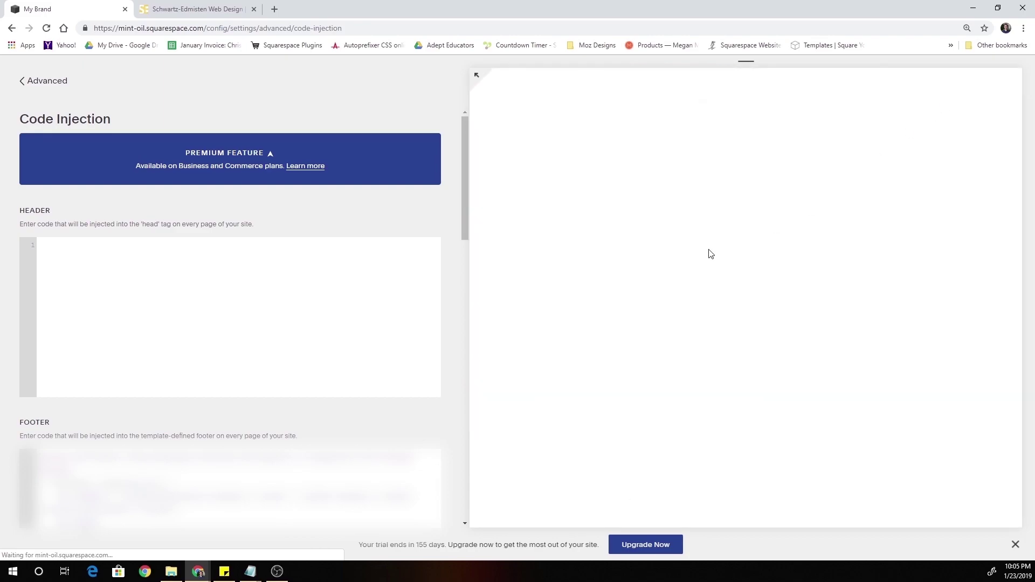
scroll(713, 308, down, 1)
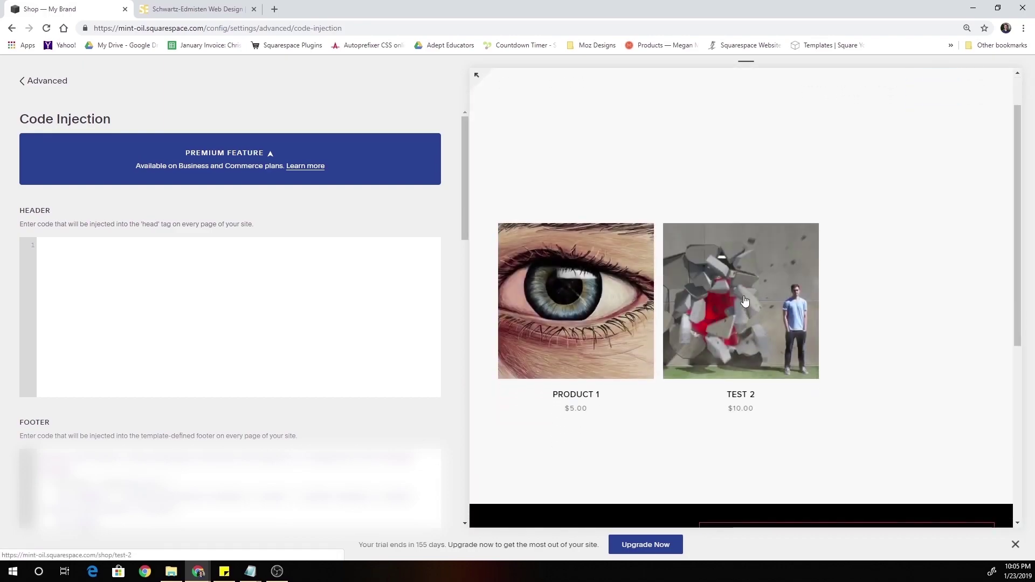
click(740, 315)
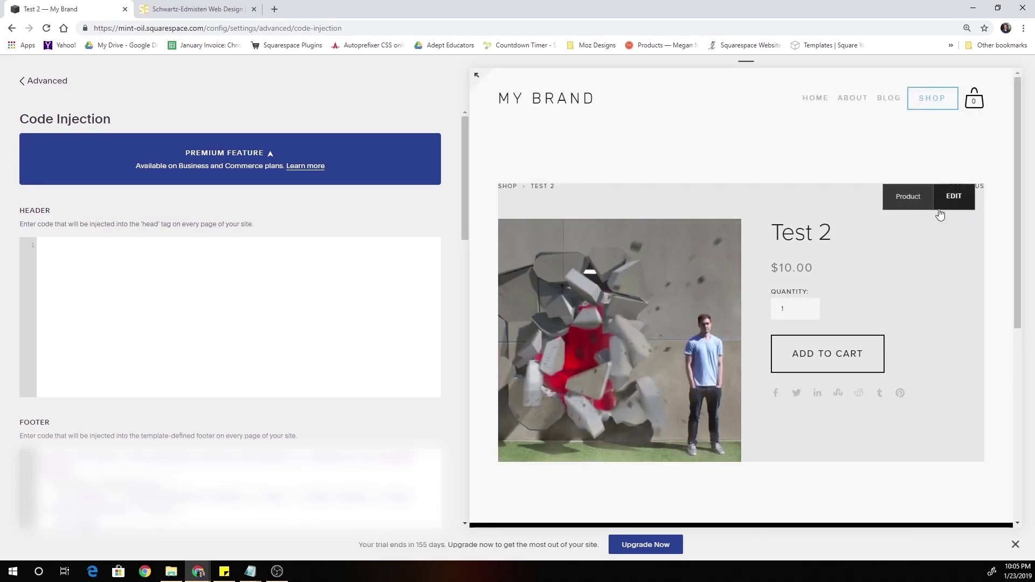
Step: In Test 2's editor, write a bold 'Minimum Order: 5' line in the empty description
click(805, 286)
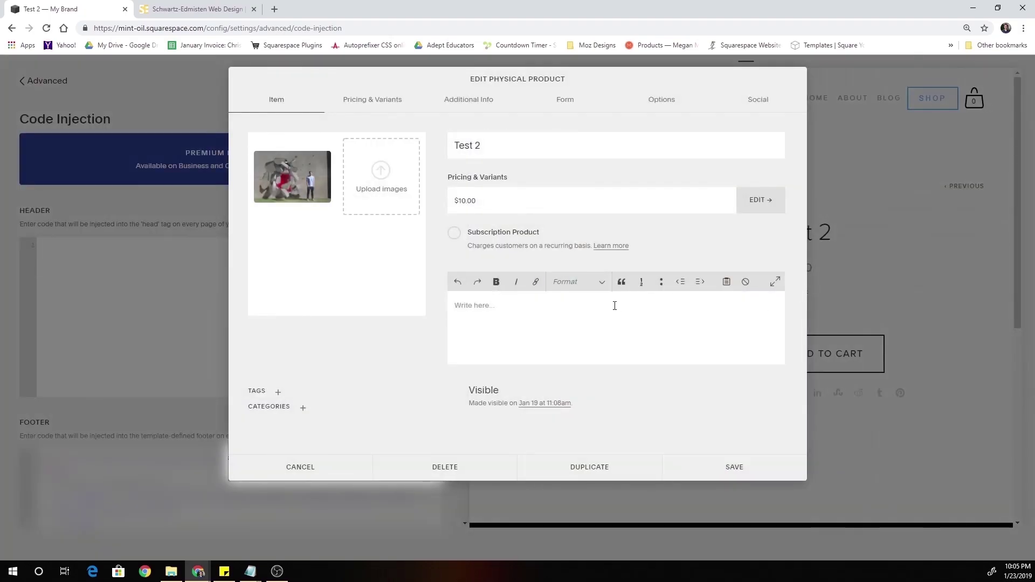
click(522, 305)
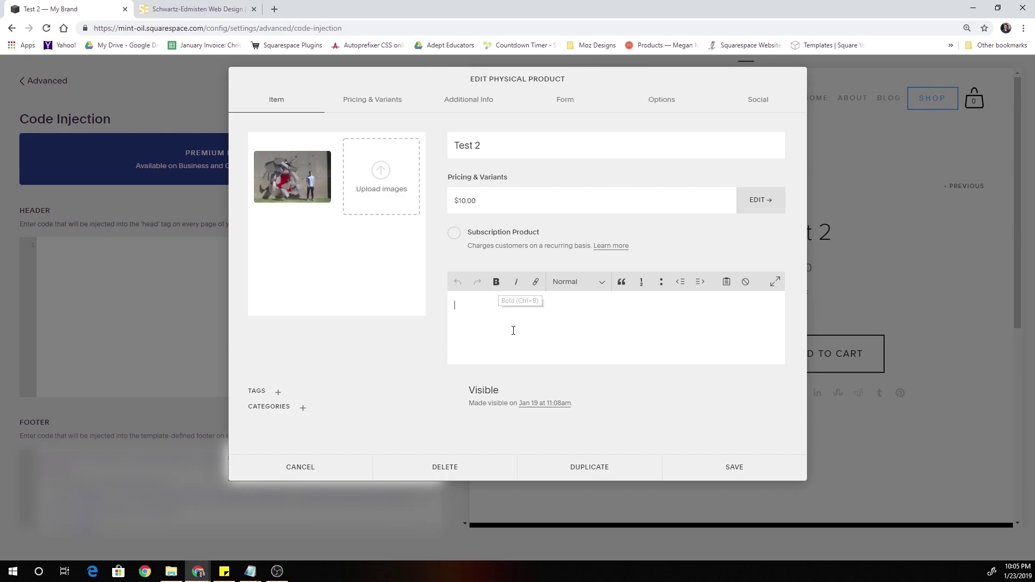
click(496, 281)
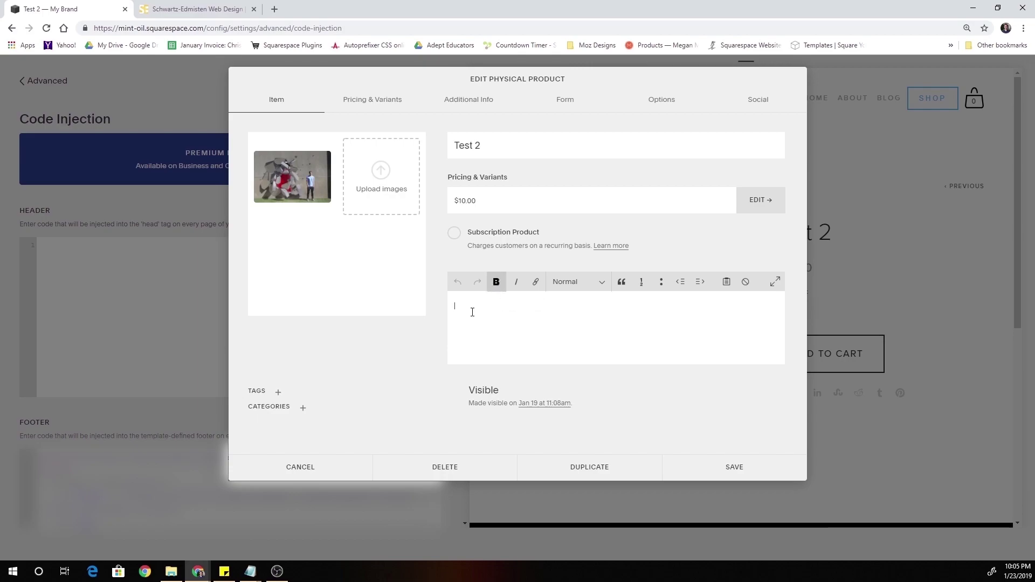
text(Minimum Order: 5)
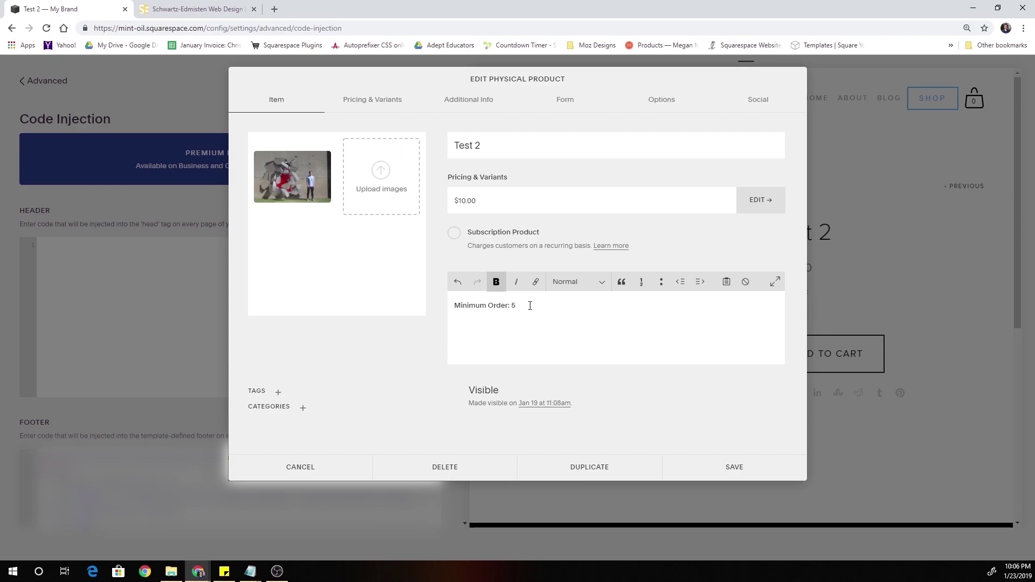
drag(509, 305, 449, 304)
click(493, 306)
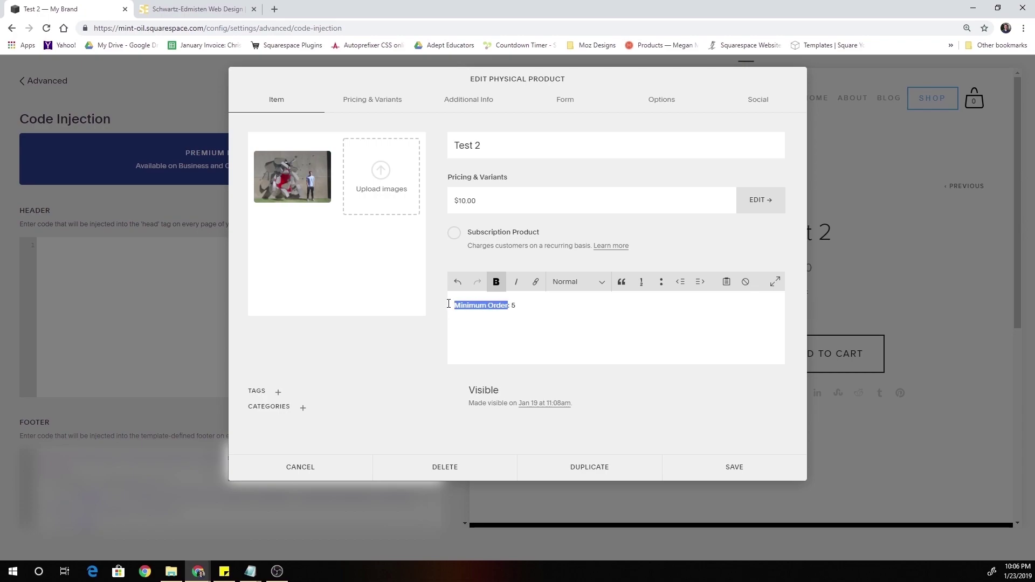
click(508, 305)
drag(524, 306, 432, 307)
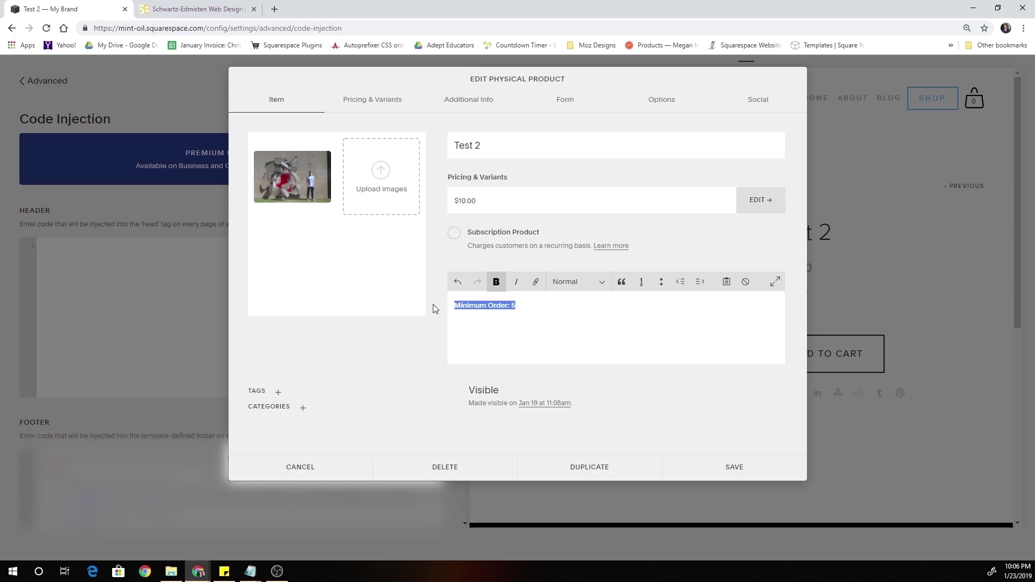
click(521, 308)
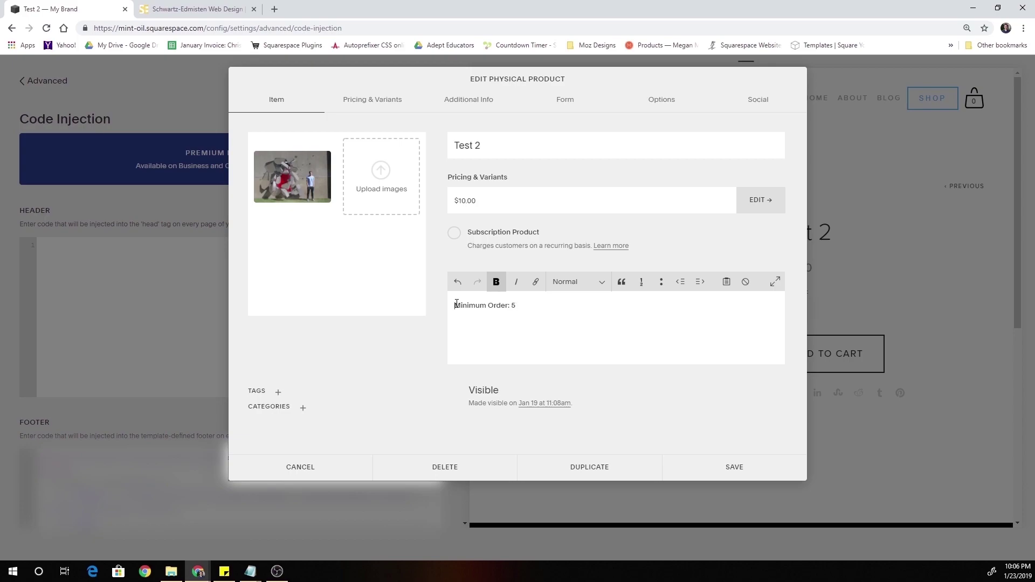
Step: Add 'This is a description: 33.' in normal weight above that line, then save the product
key(Return)
key(Return)
key(Up)
key(Up)
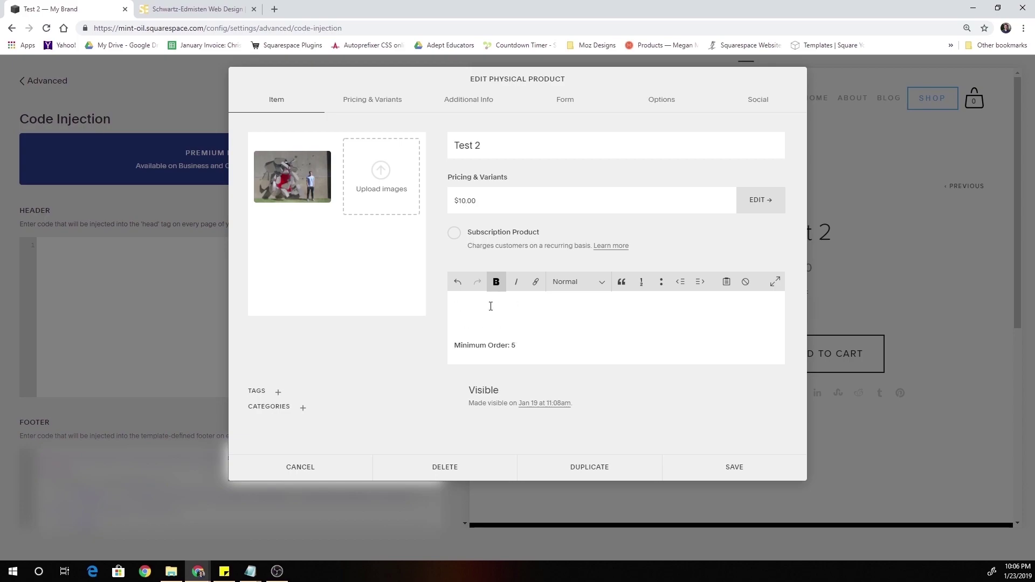
text(Th)
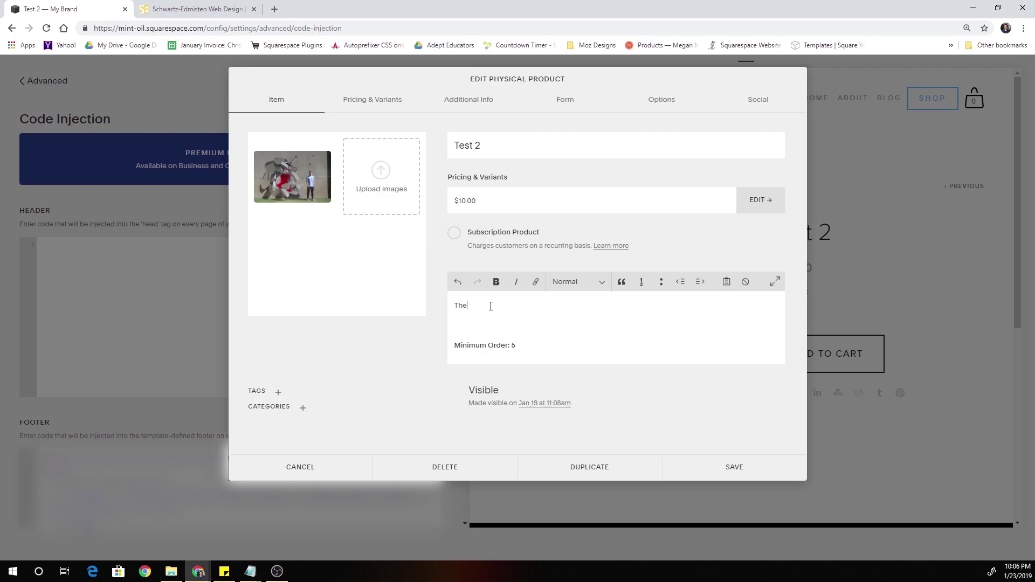
text(is is a descri)
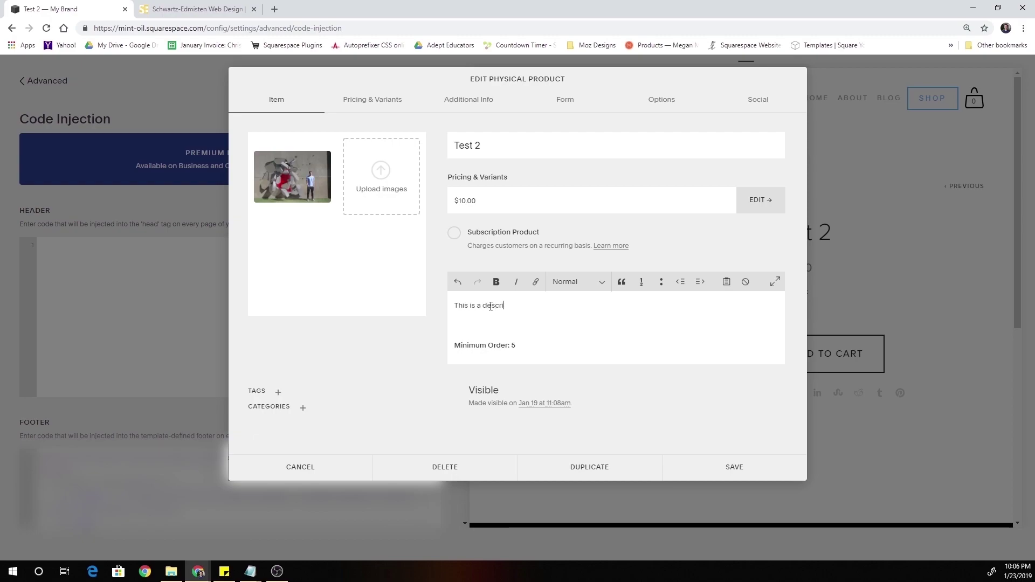
text(ption)
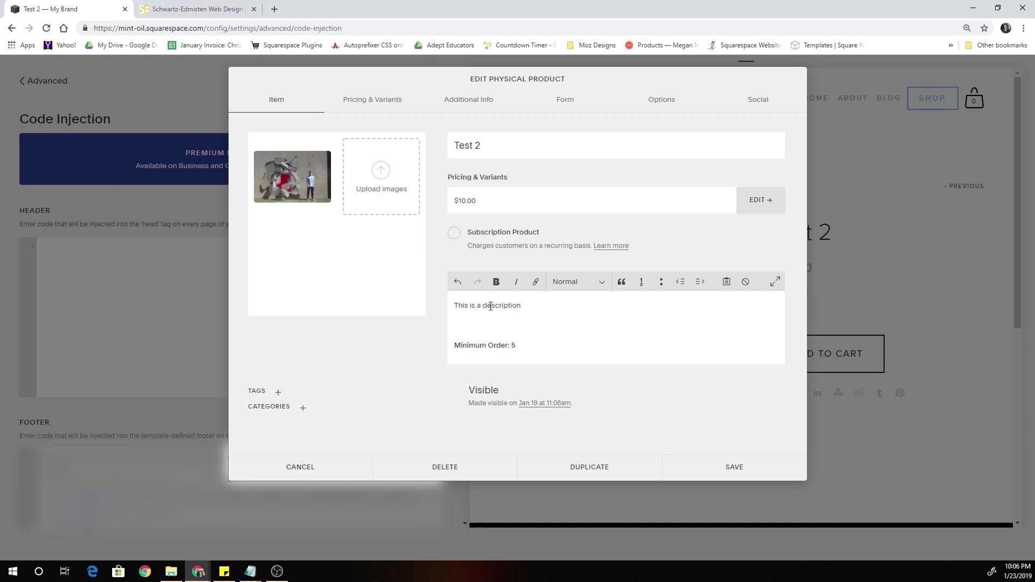
text(:)
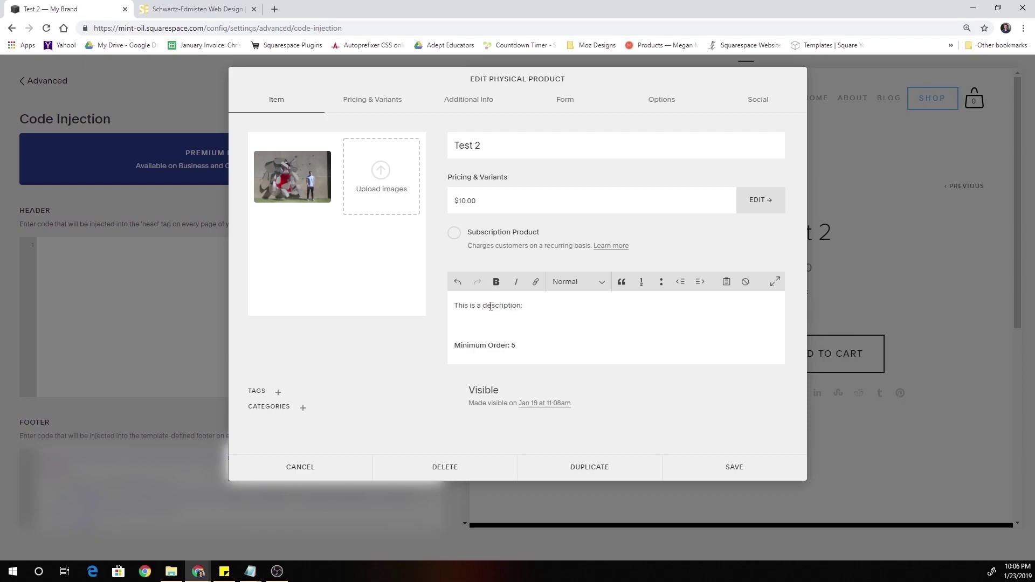
text( 33.)
drag(546, 307, 454, 303)
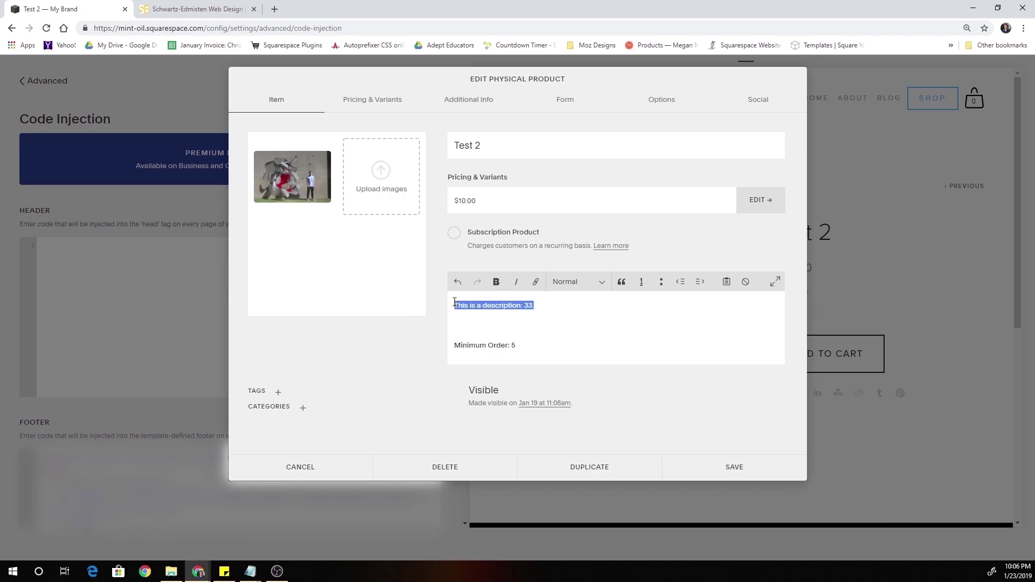
click(554, 311)
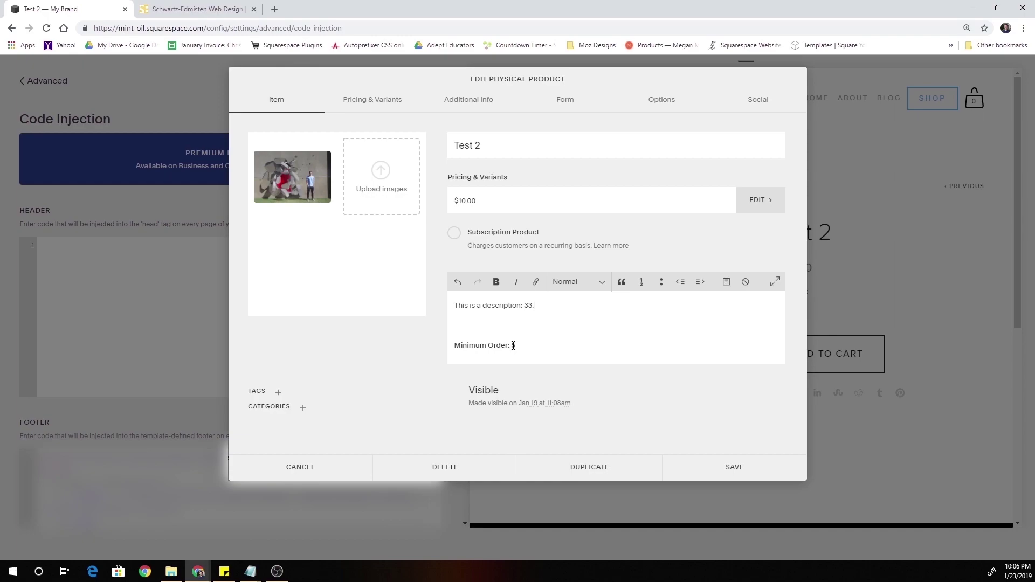
drag(509, 347, 517, 347)
click(522, 345)
click(544, 306)
click(529, 344)
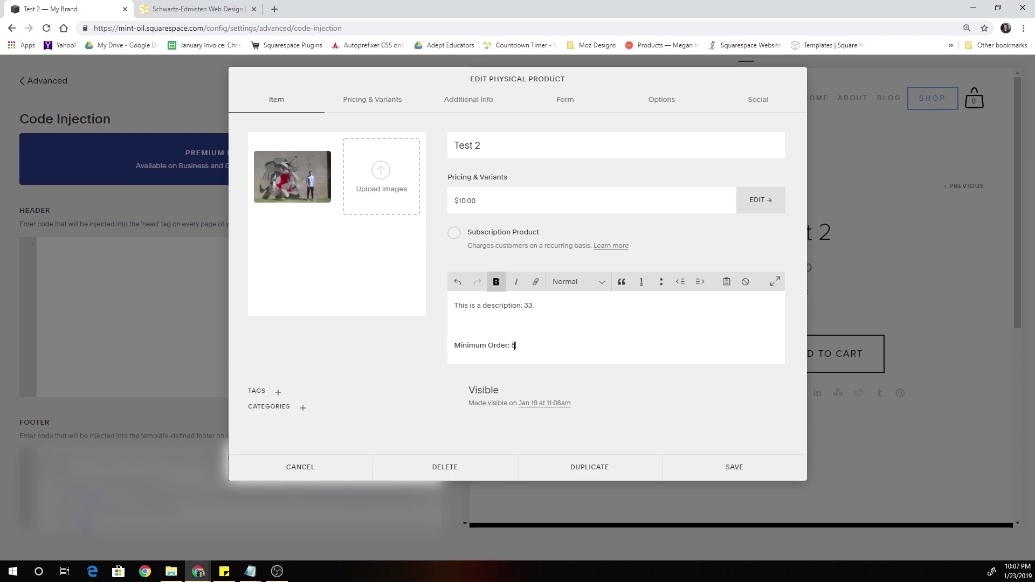
drag(521, 343, 431, 337)
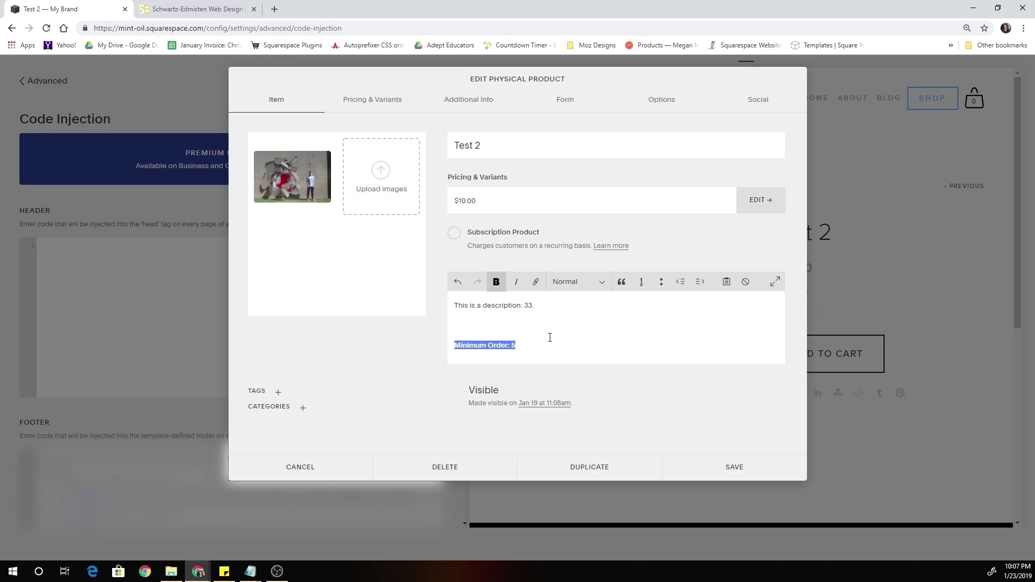
click(764, 468)
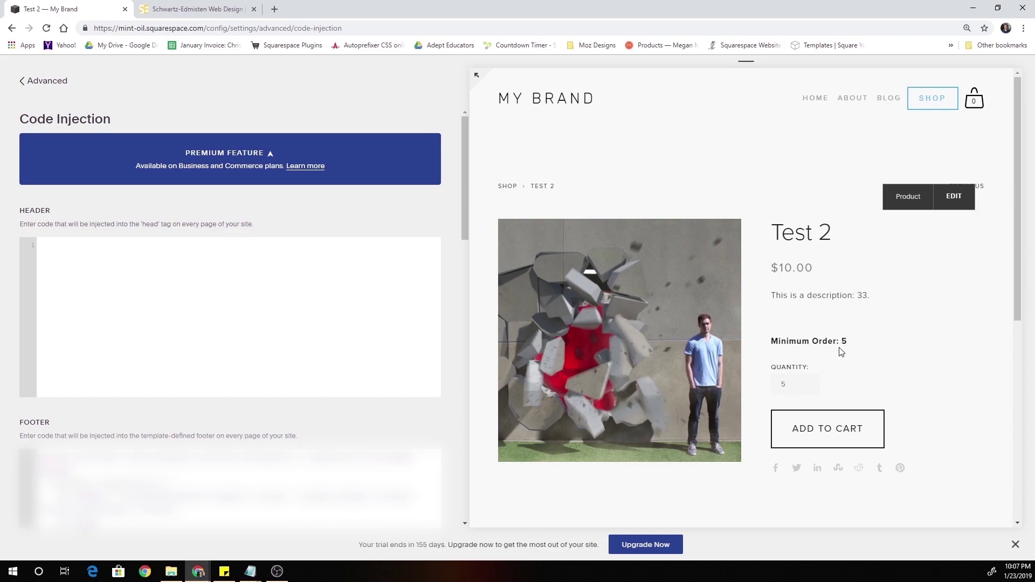
Step: Enter quantity 2 and dismiss the 'Minimum Order Quantity is 5' alert as it resets to 5
click(807, 387)
double_click(776, 383)
text(2)
click(866, 373)
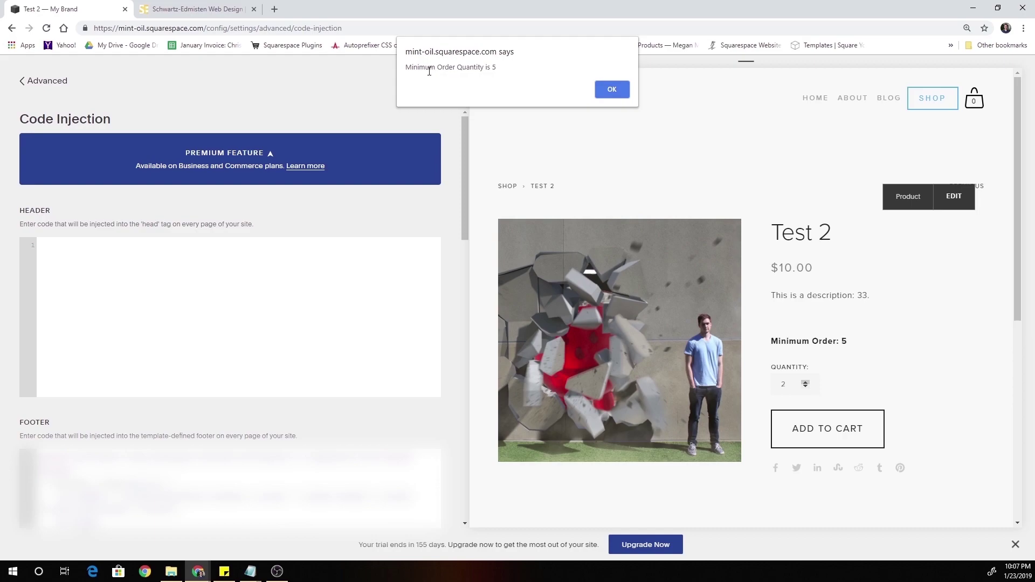
click(613, 90)
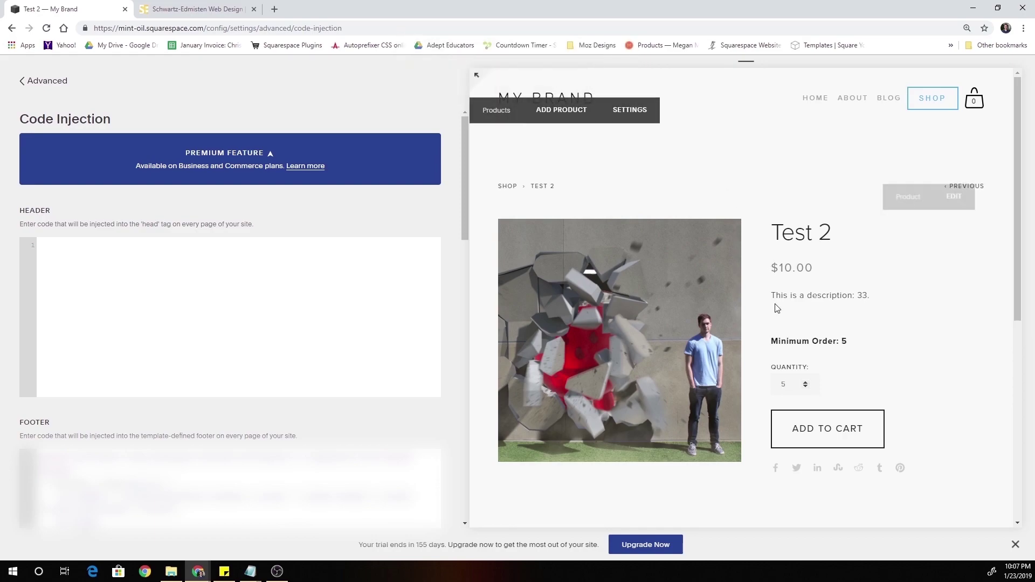
Step: Try adding a quantity of 1 to the cart twice, dismissing the minimum-order alert each time
double_click(783, 382)
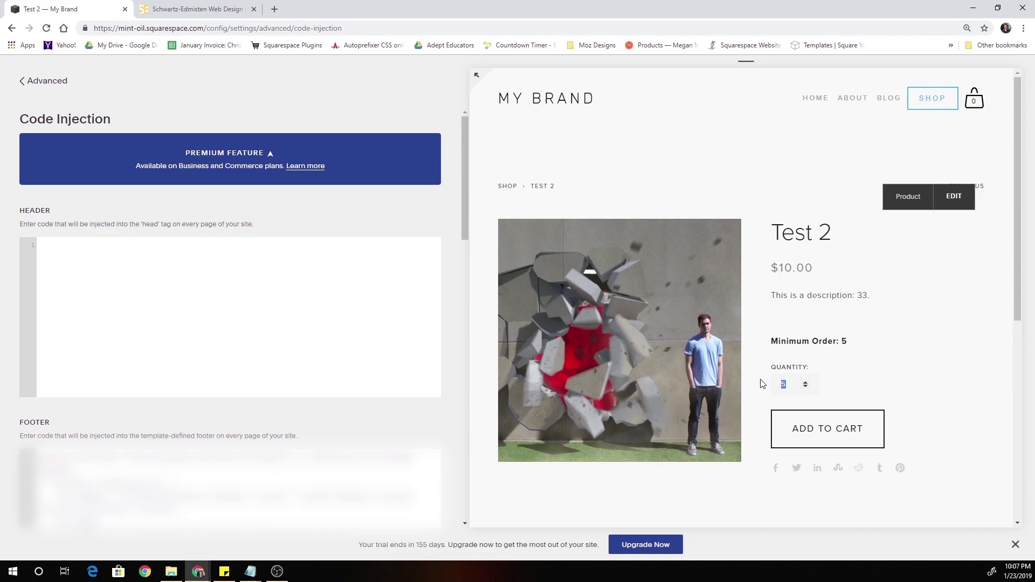
text(1)
click(814, 426)
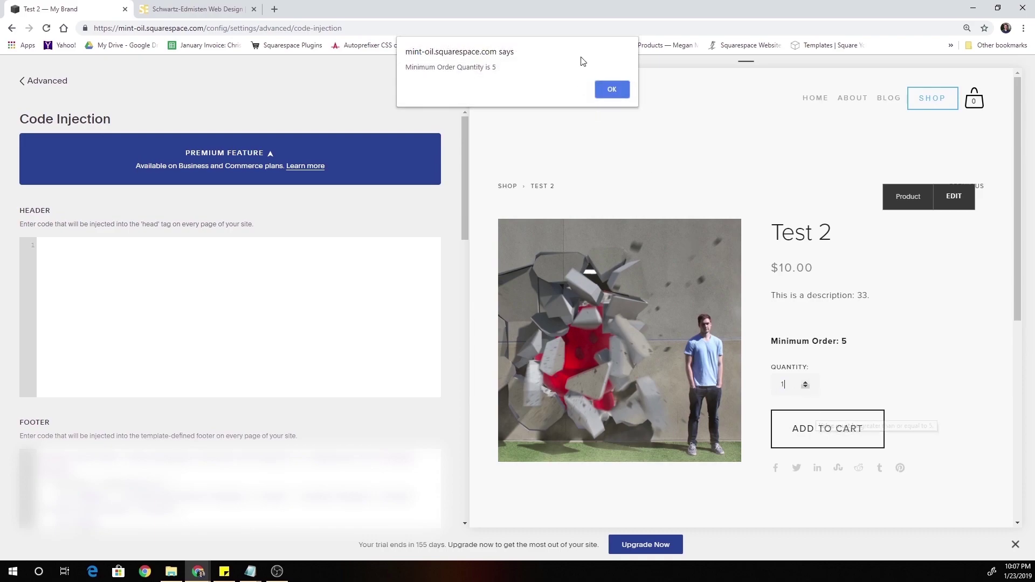
click(611, 89)
click(790, 387)
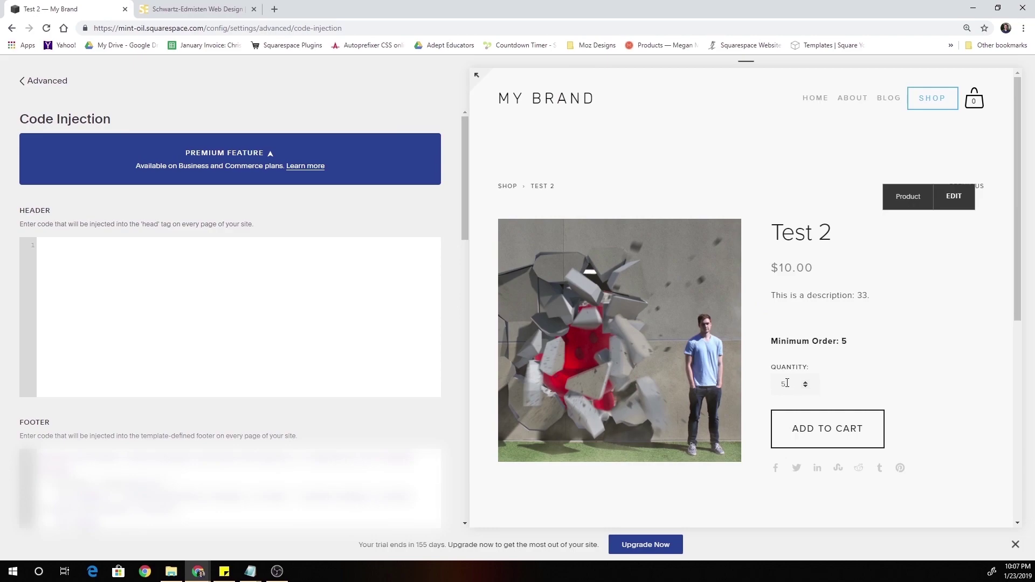
drag(787, 383, 777, 384)
text(1)
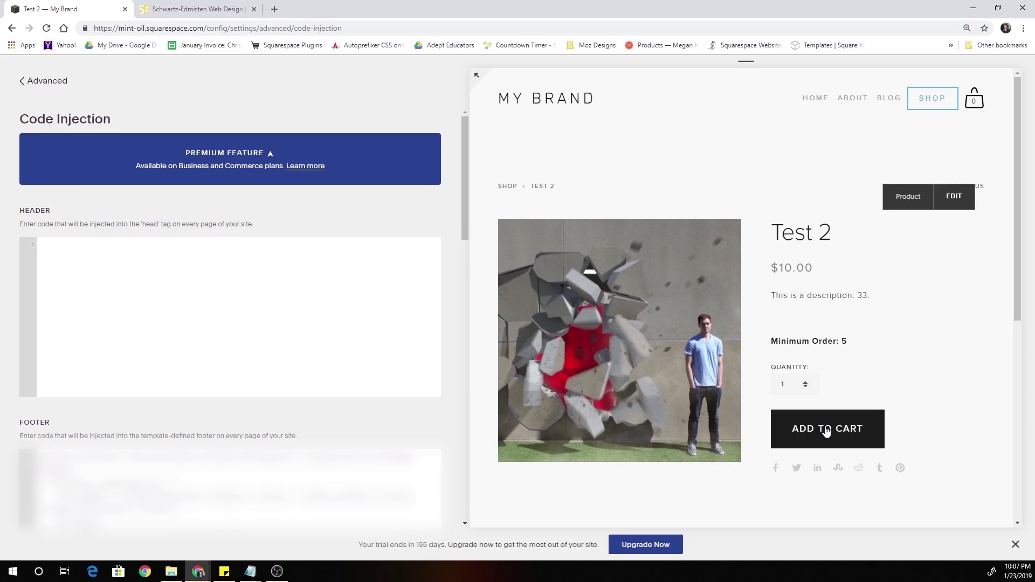
click(826, 432)
click(611, 89)
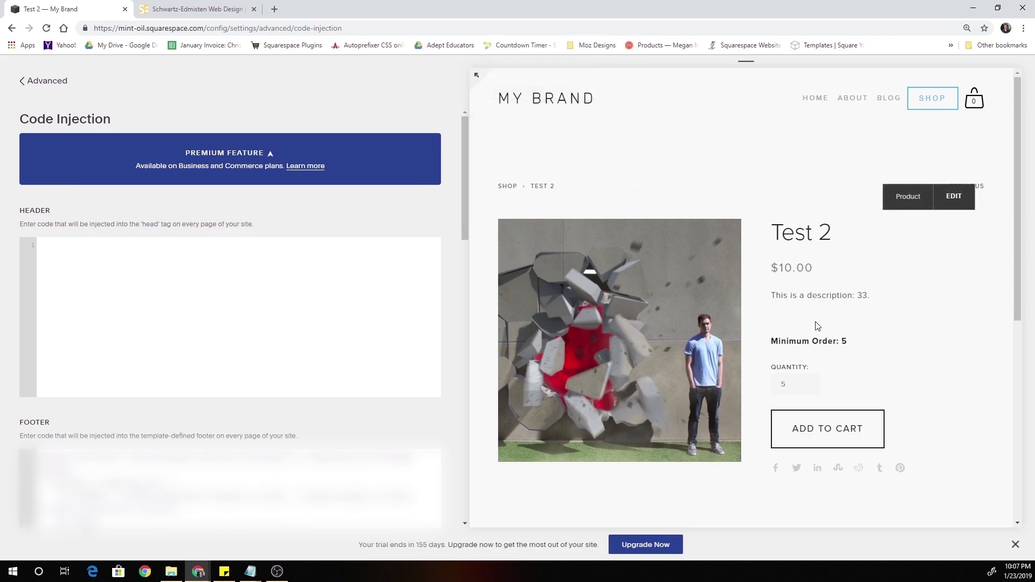
Step: Add five of Test 2 to the cart, confirm quantity 5, and proceed to the $50.00 checkout
click(804, 430)
click(976, 107)
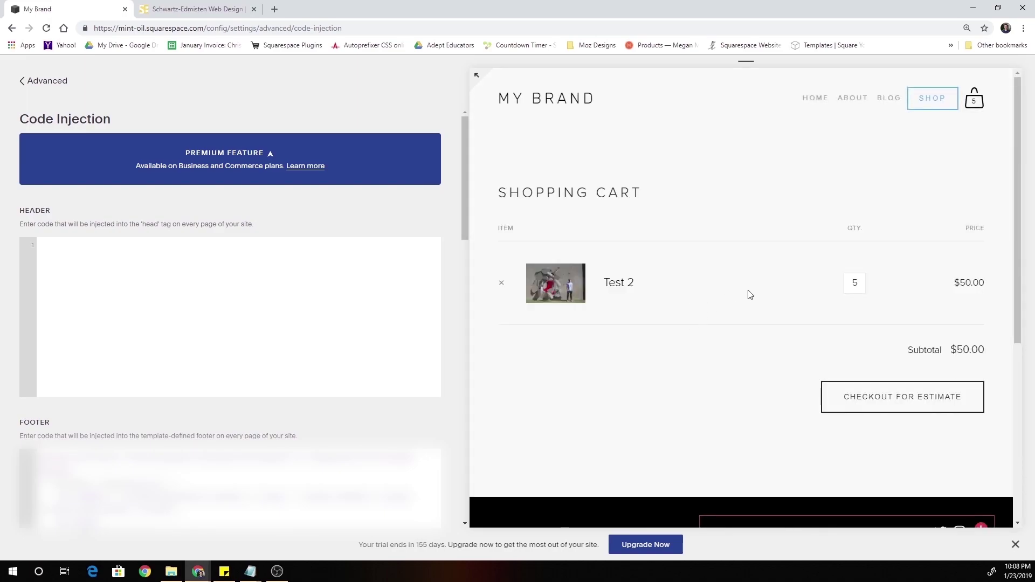
drag(847, 284, 867, 285)
double_click(855, 284)
click(846, 287)
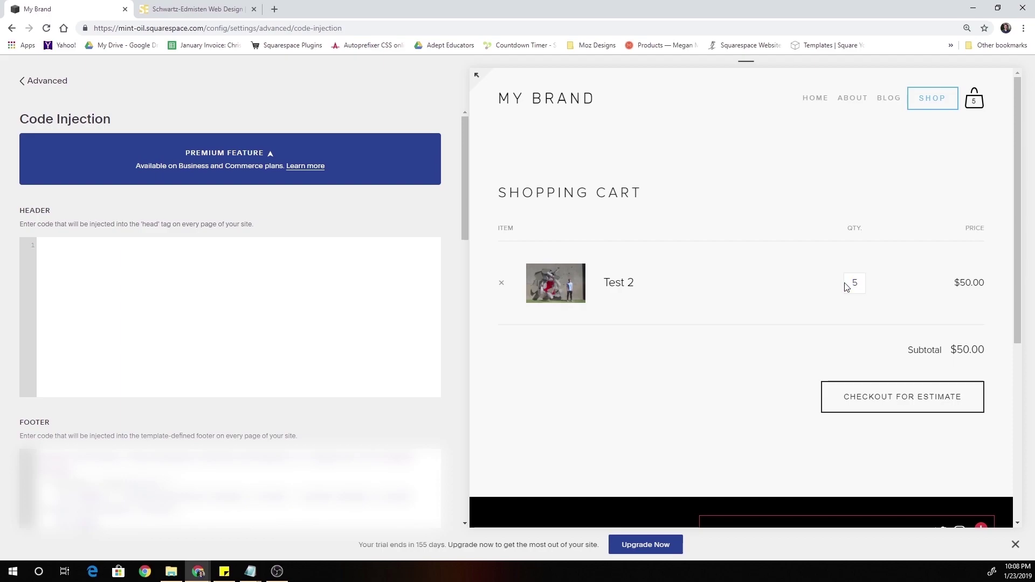
click(888, 396)
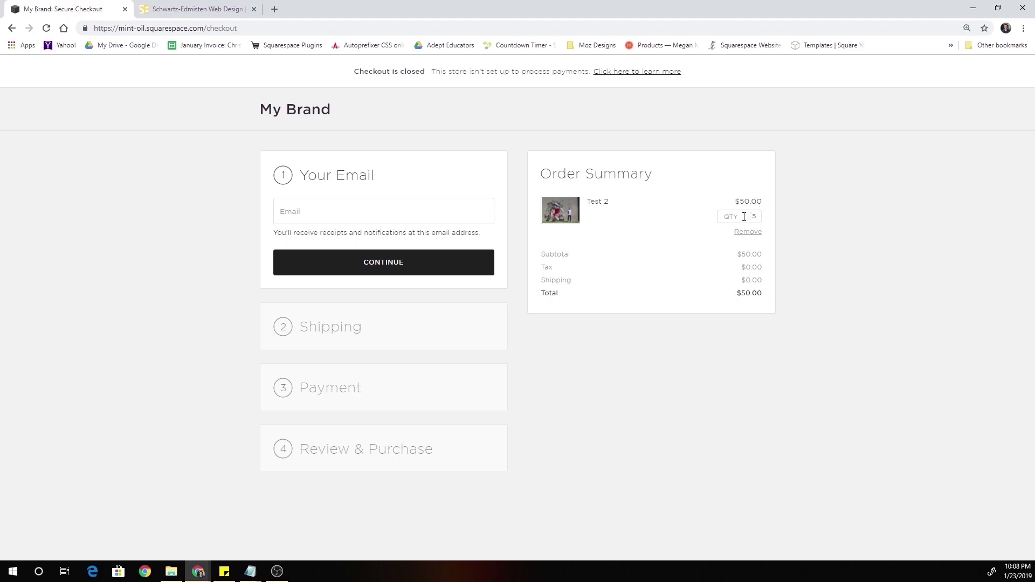
Step: Change the checkout quantity from 5 to 2 for a $20.00 total, then go back
drag(751, 216, 774, 220)
text(2)
click(824, 222)
click(759, 217)
click(11, 29)
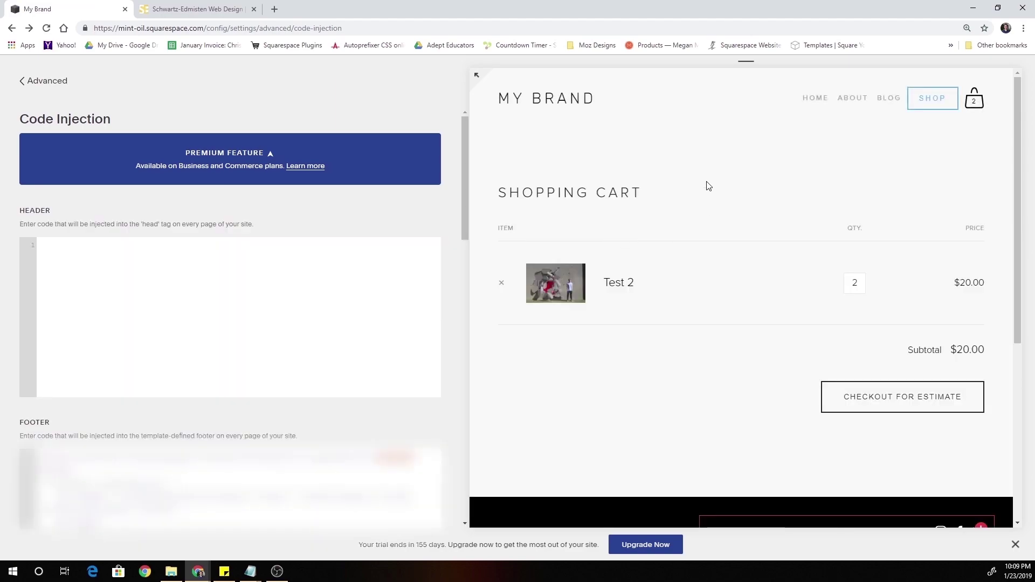
Step: From the Shop page, open Product 1 ($5.00) in the Edit Physical Product window
click(933, 104)
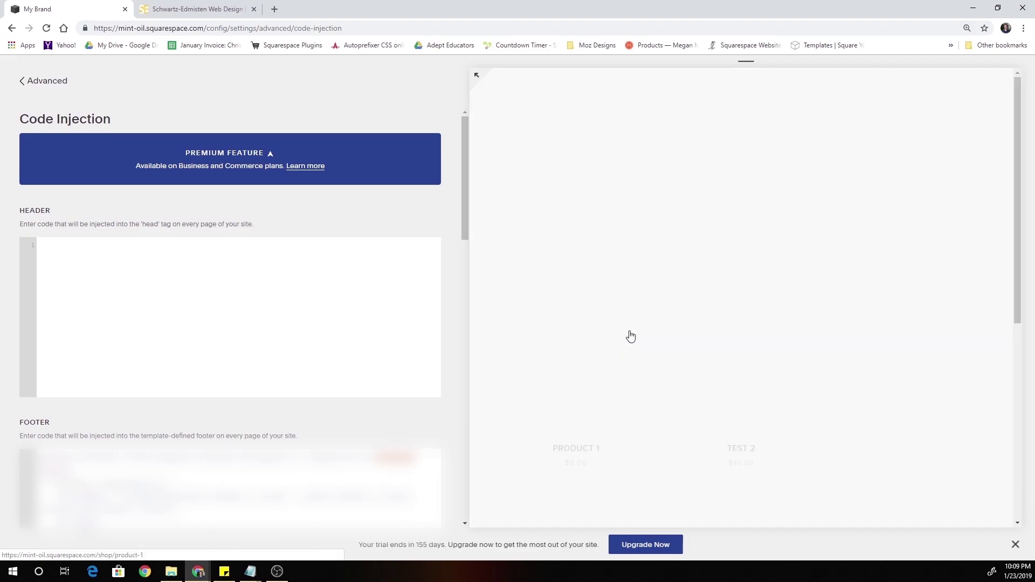
click(571, 358)
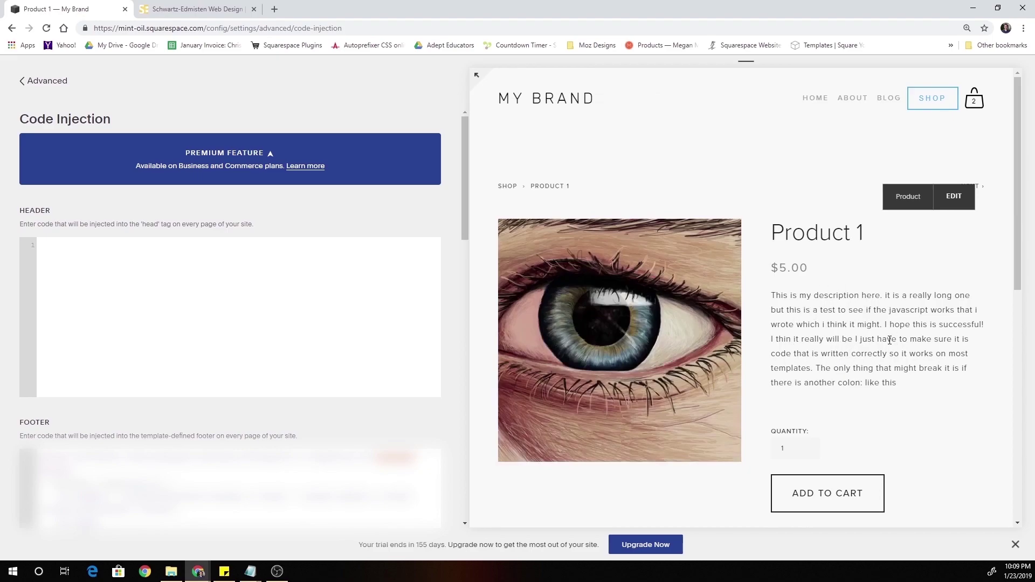
double_click(786, 341)
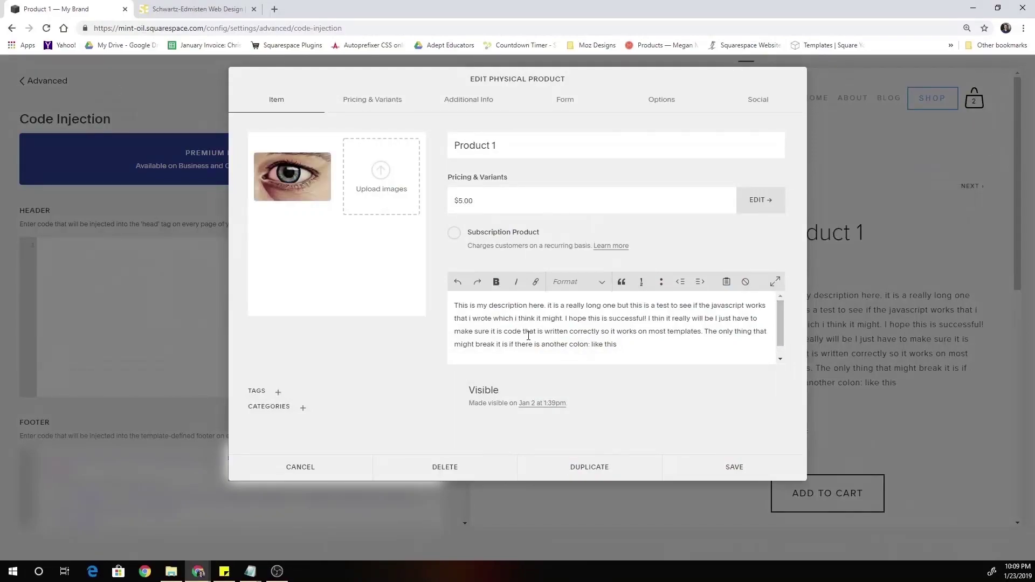
Step: Append a new bold line 'Minimum Order Amount: 10' to Product 1's description and save
click(630, 344)
key(Return)
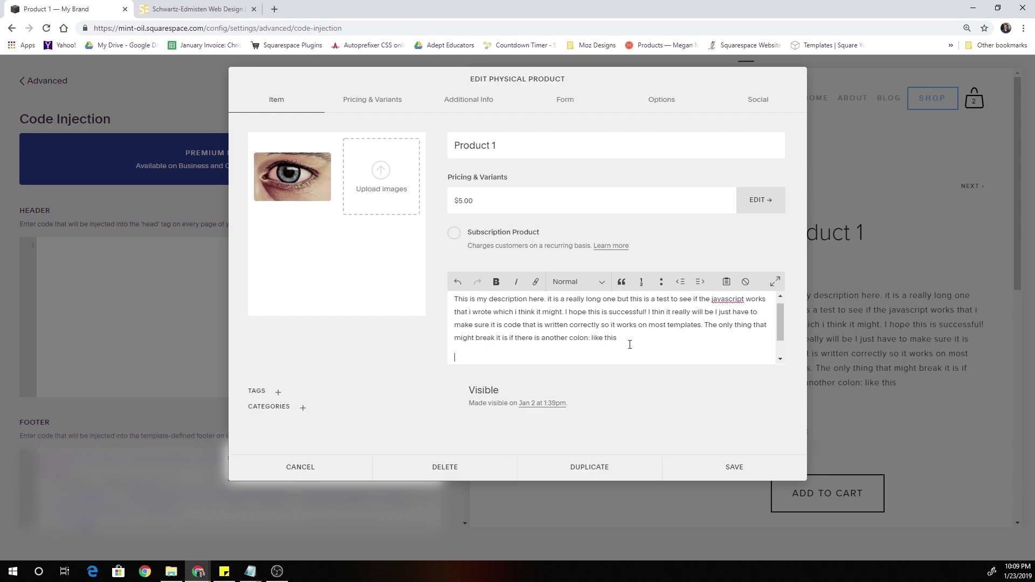
text(Minimum Order Amount: 10)
scroll(547, 359, down, 1)
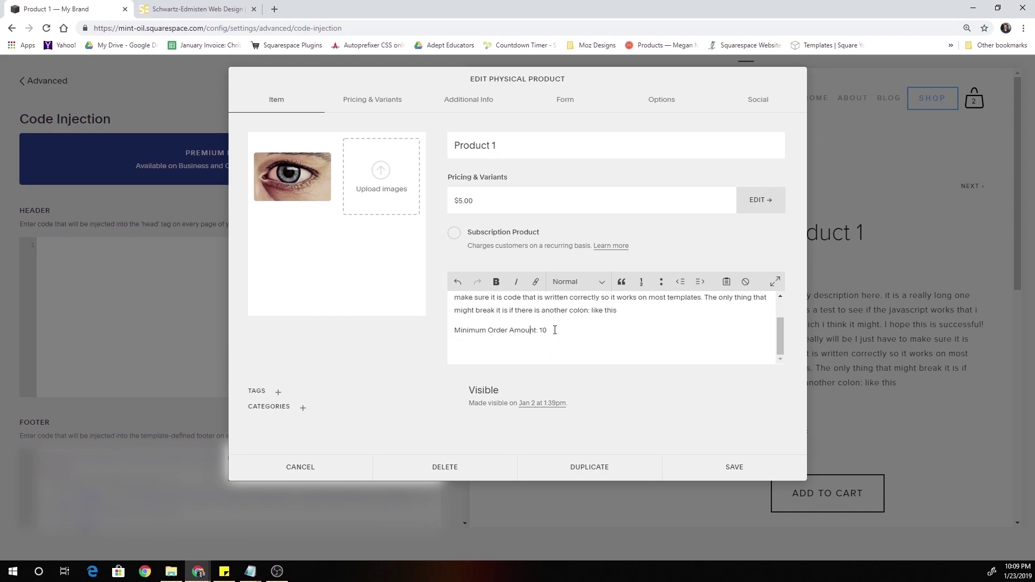
drag(555, 330, 430, 333)
click(497, 282)
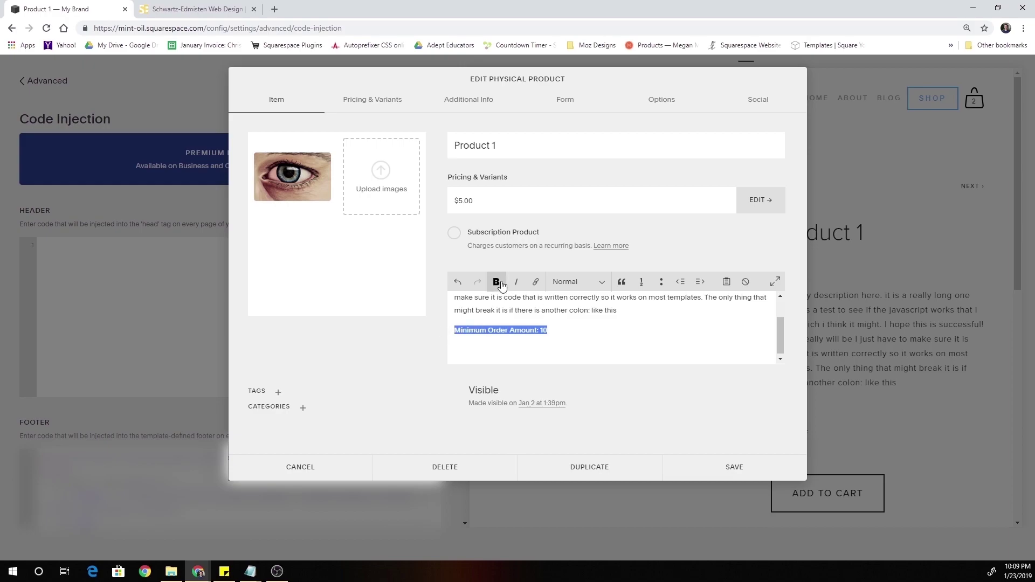
click(554, 330)
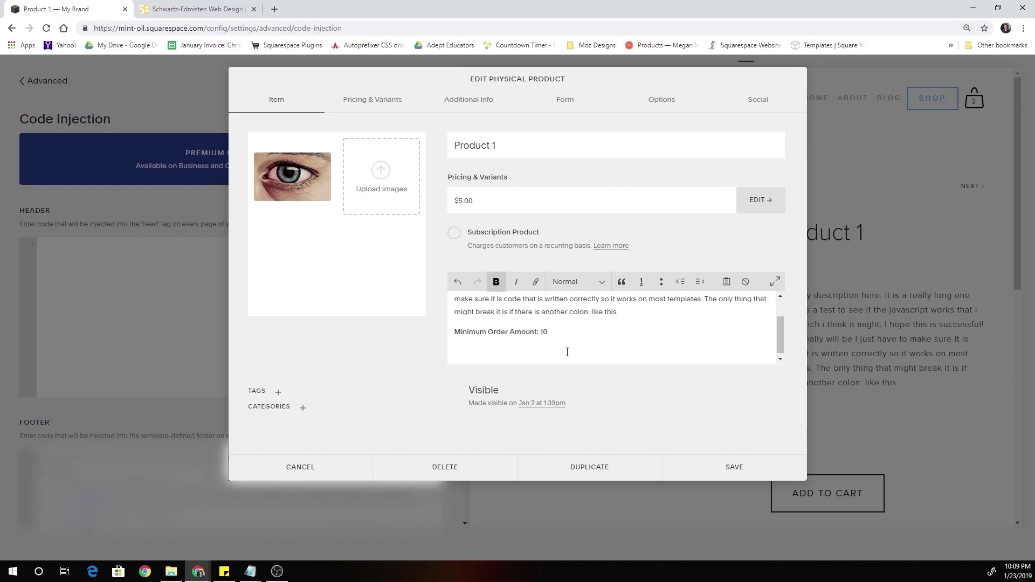
scroll(567, 352, up, 1)
click(739, 470)
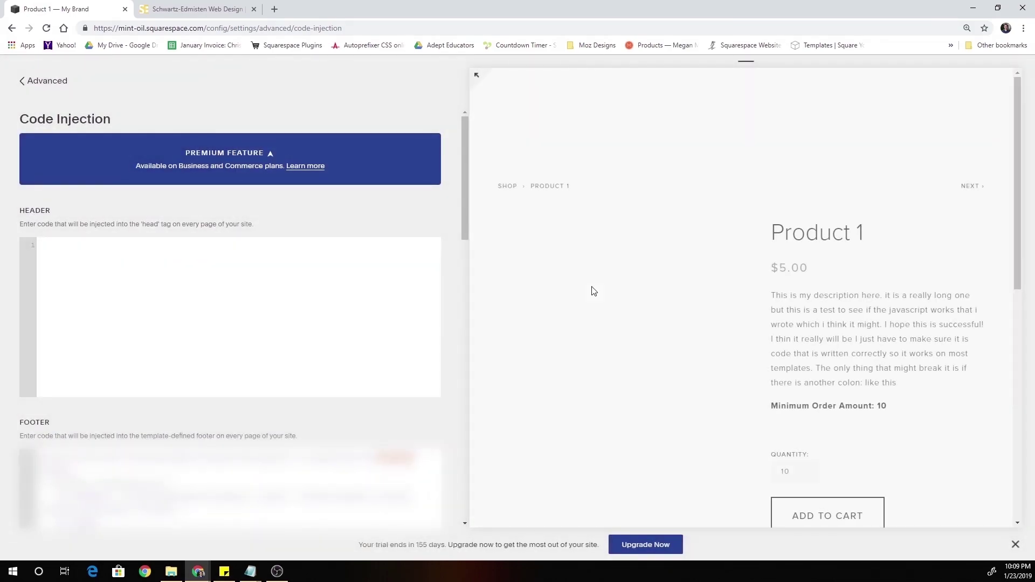
Step: Try adding quantity 2 of Product 1, dismiss the 'Minimum Order Quantity is 10' alert, and reopen the editor
scroll(931, 343, down, 1)
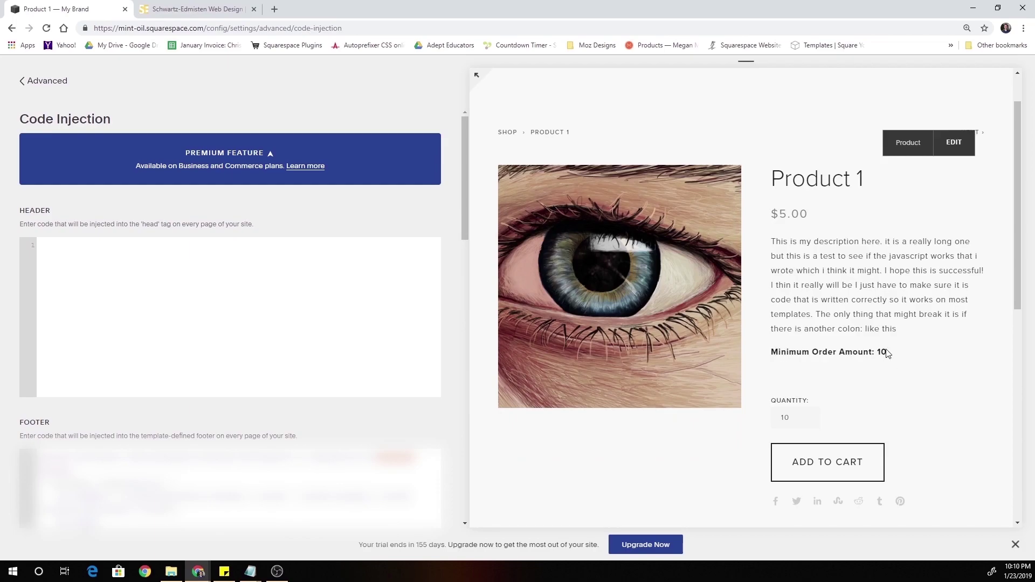
double_click(809, 419)
text(2)
click(818, 461)
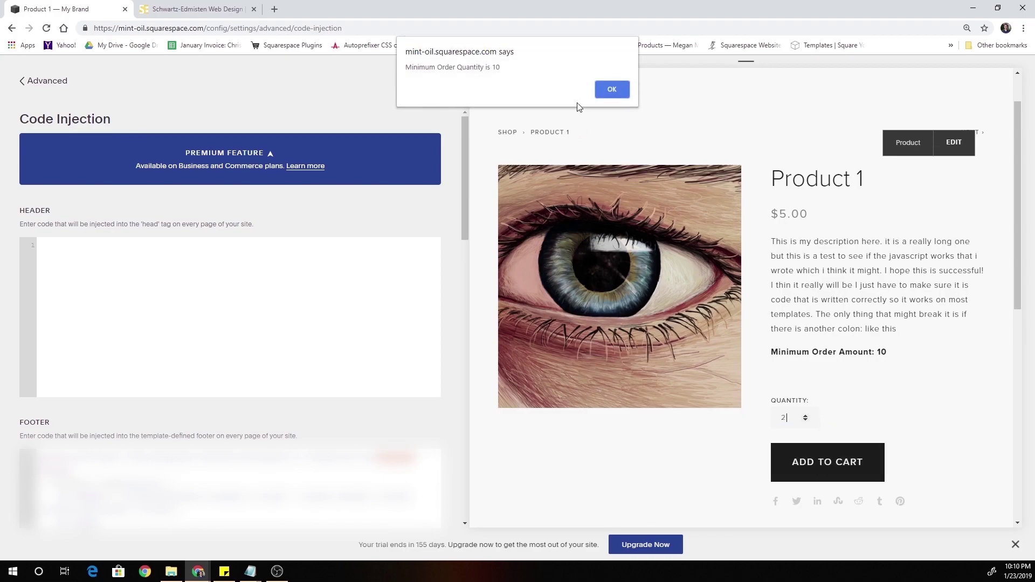
click(604, 89)
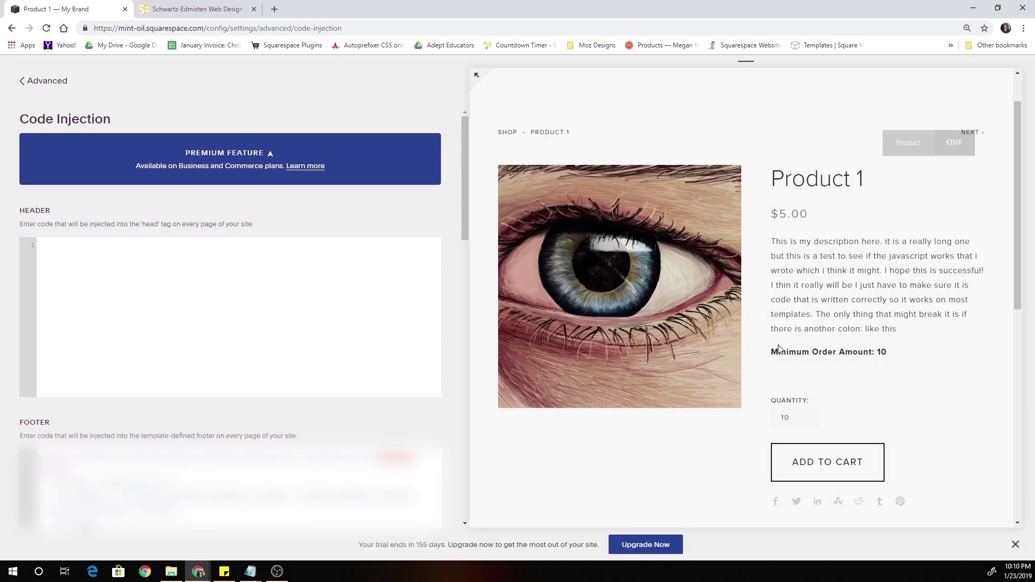
click(797, 358)
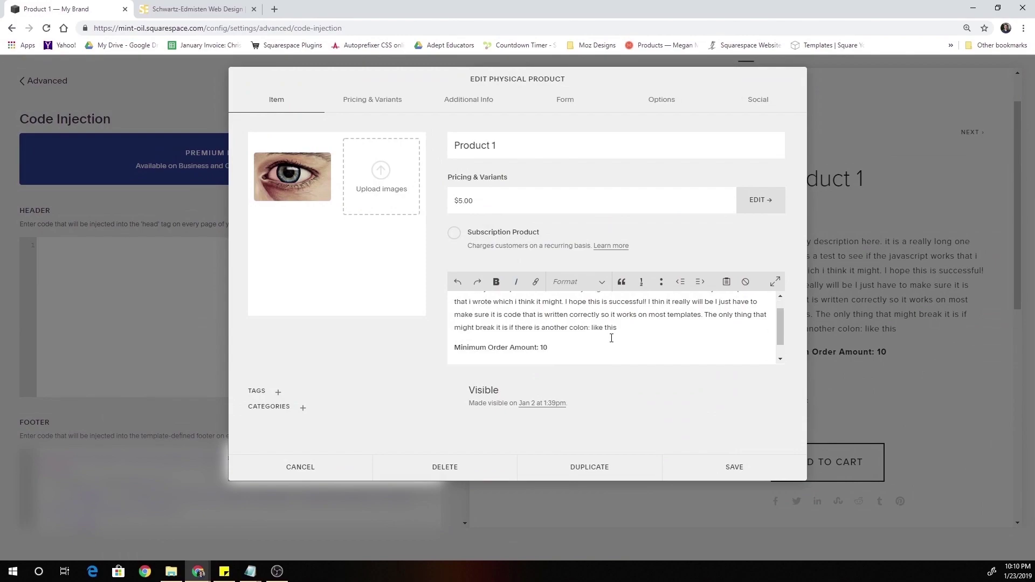
Step: Delete the 'Minimum Order Amount: 10' line from Product 1's description and save the product
scroll(582, 330, down, 1)
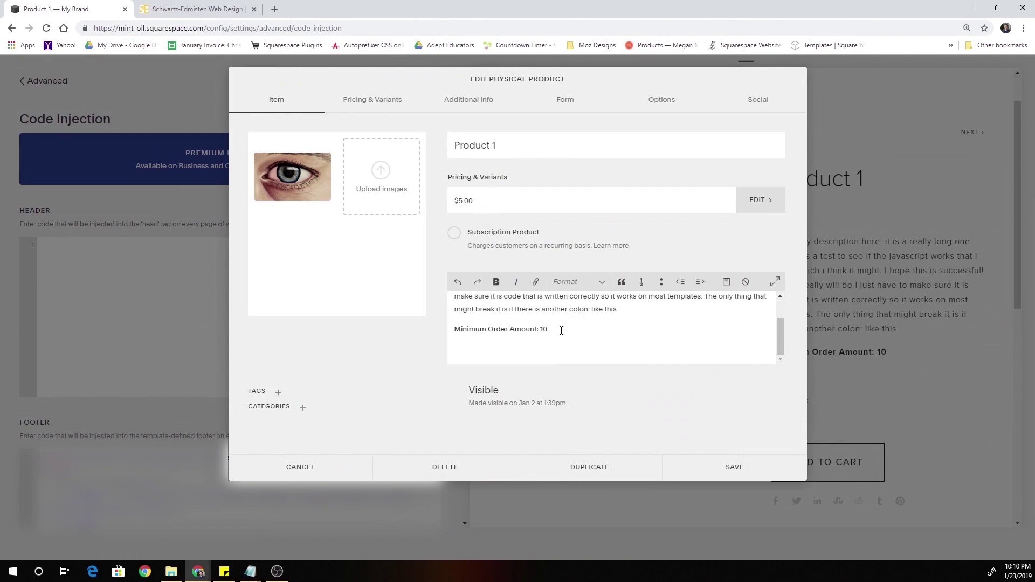
drag(584, 328, 451, 330)
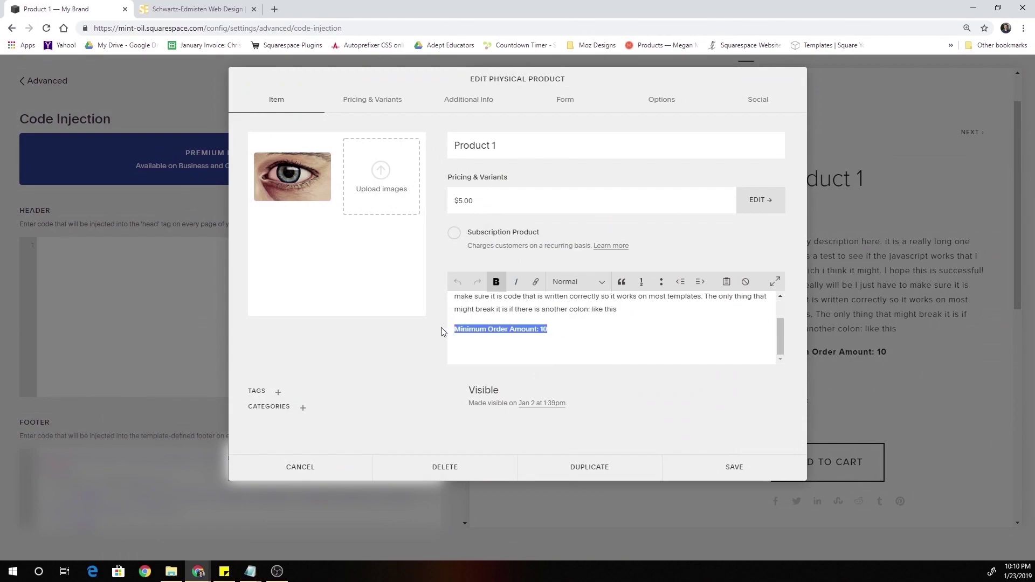
key(BackSpace)
key(BackSpace)
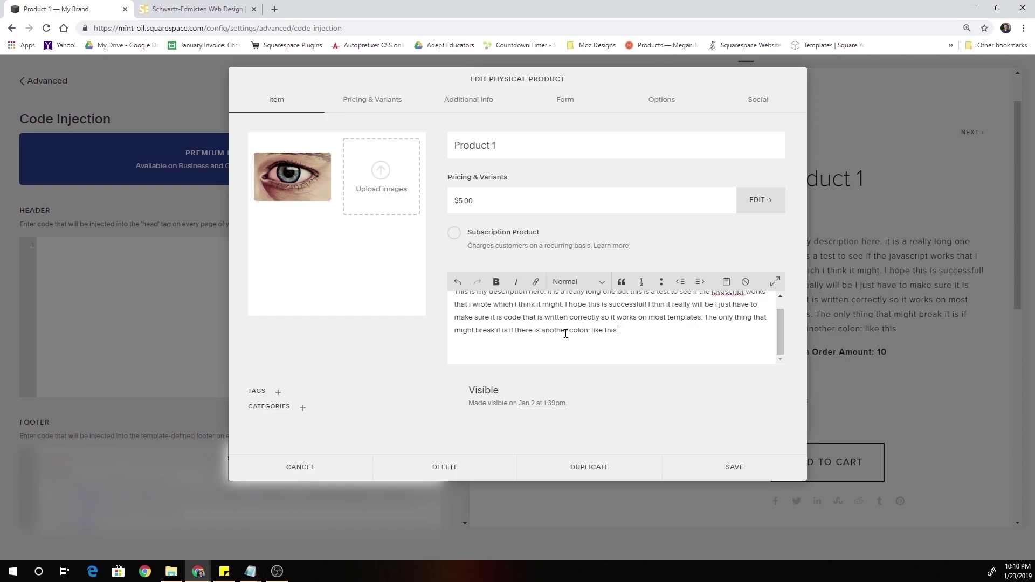
click(731, 468)
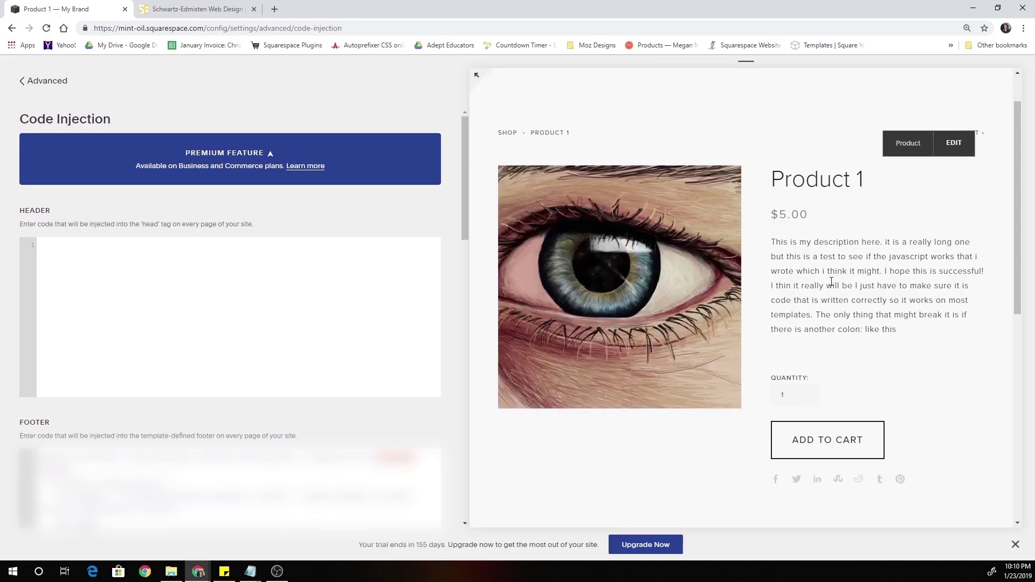
scroll(831, 291, up, 1)
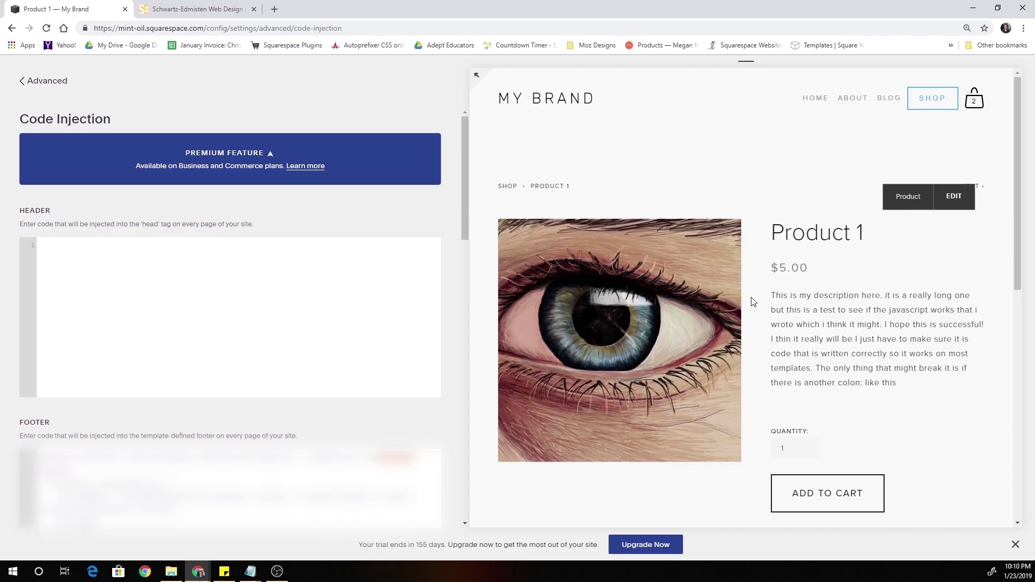